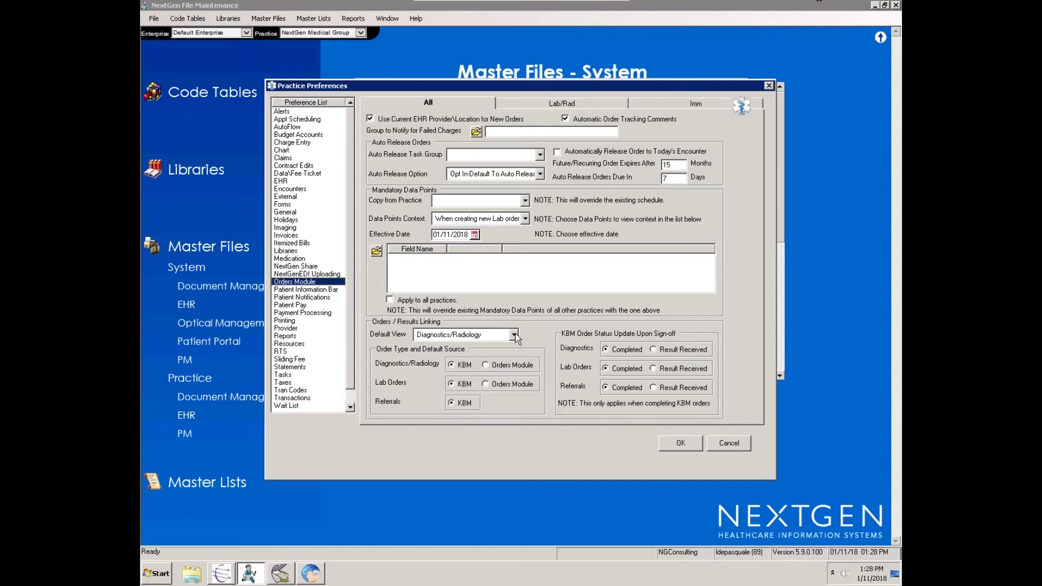
Check the Default View choices for orders/results linking, keep Diagnostics/Radiology, and save the practice preferences and practice record.
left_click(513, 336)
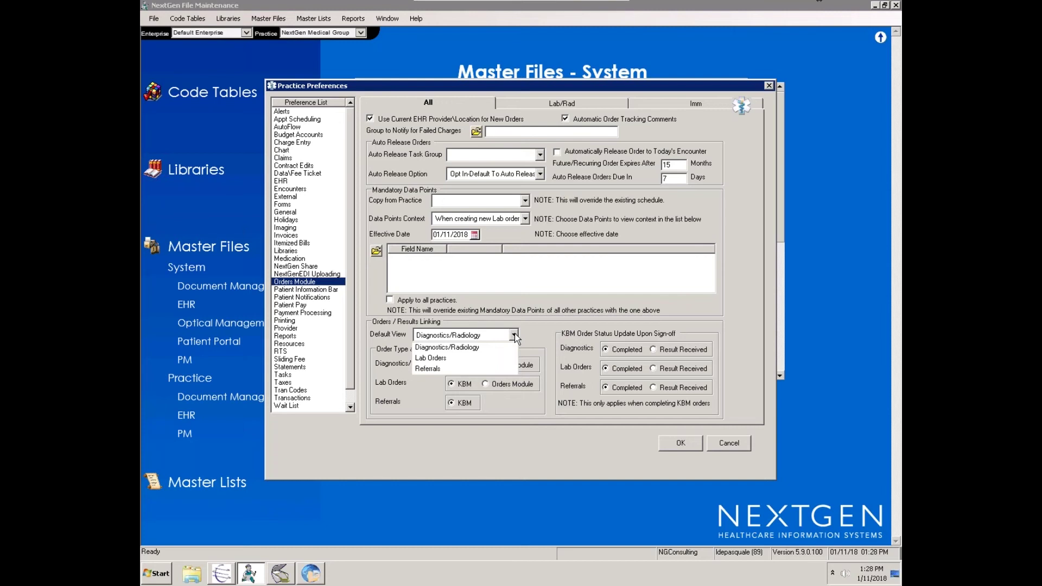
left_click(532, 335)
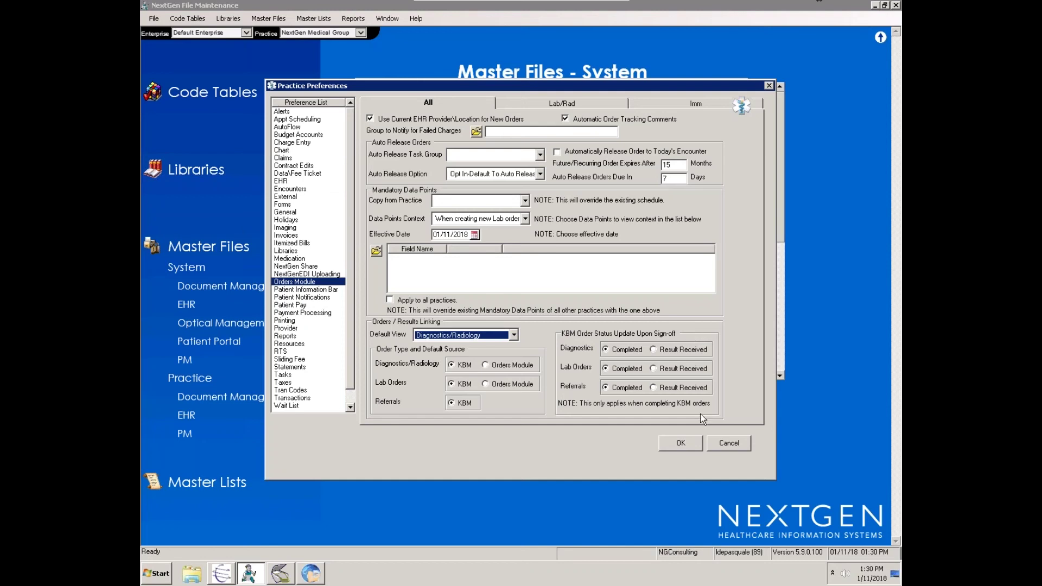
left_click(679, 444)
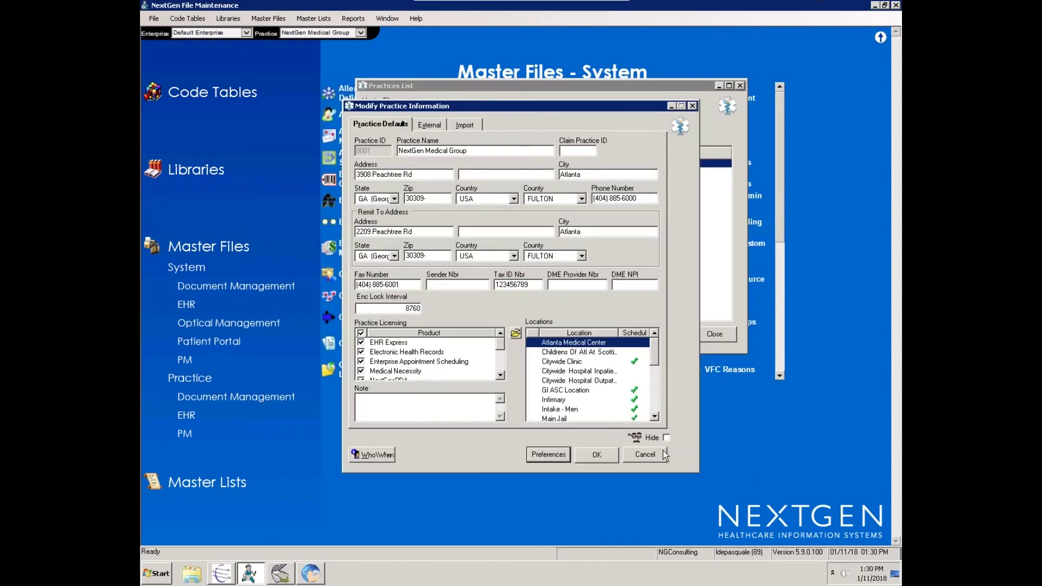
left_click(594, 454)
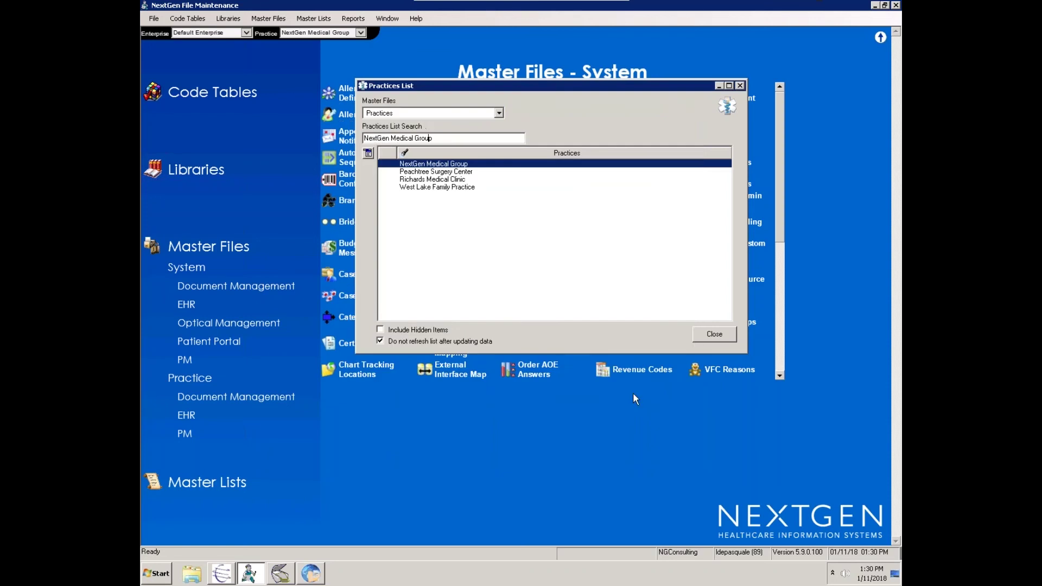
left_click(701, 333)
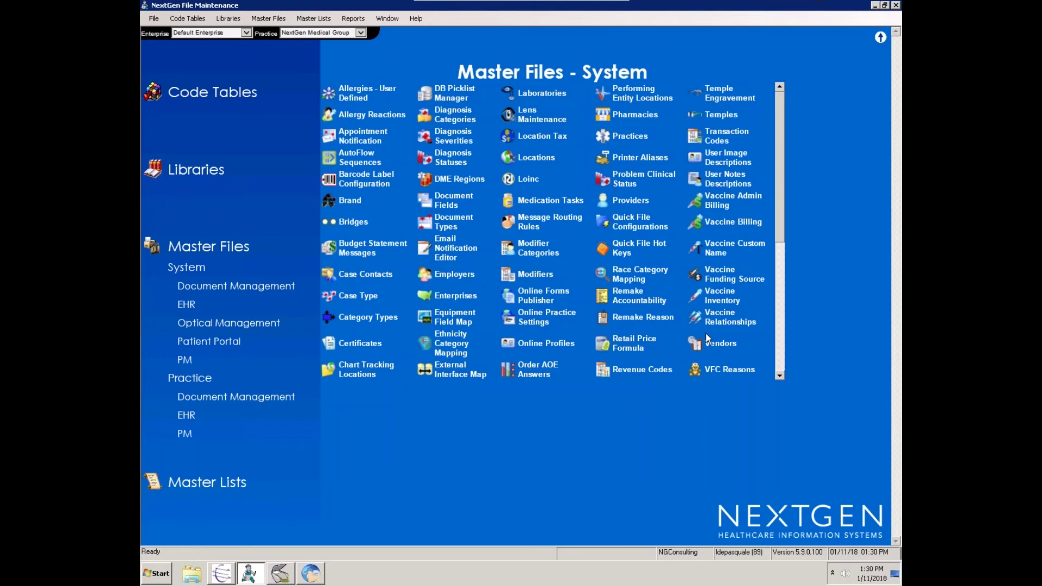
Check the Potential Order Result setting of the CT Scans document type in the system Document Management master files.
left_click(273, 288)
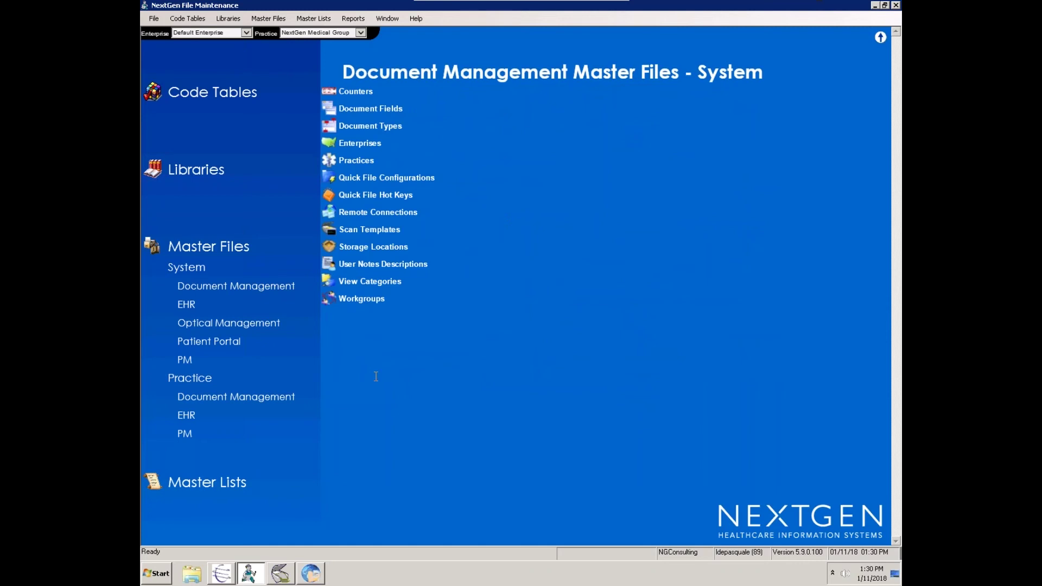
left_click(395, 125)
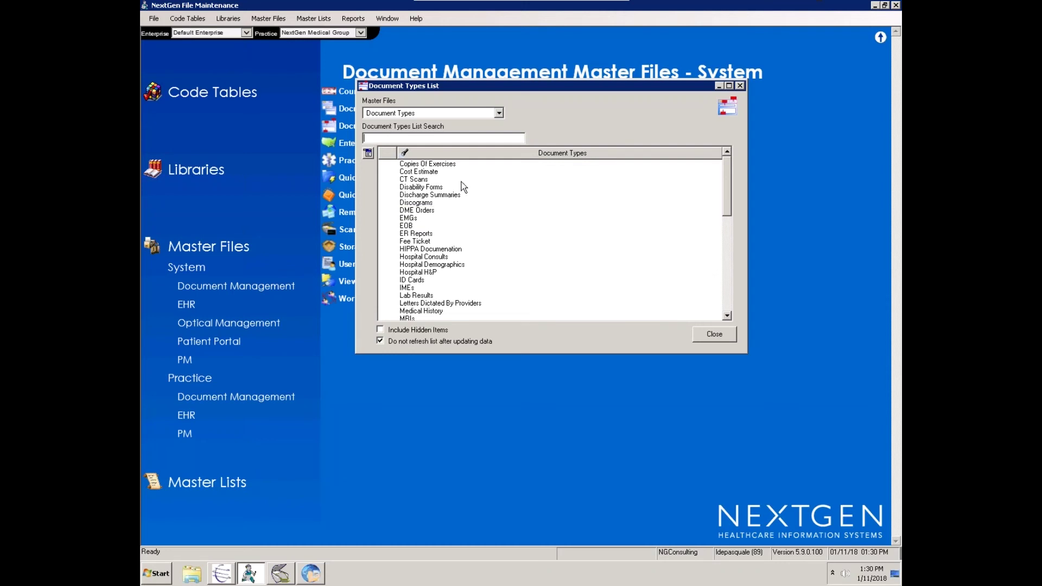
double_click(424, 180)
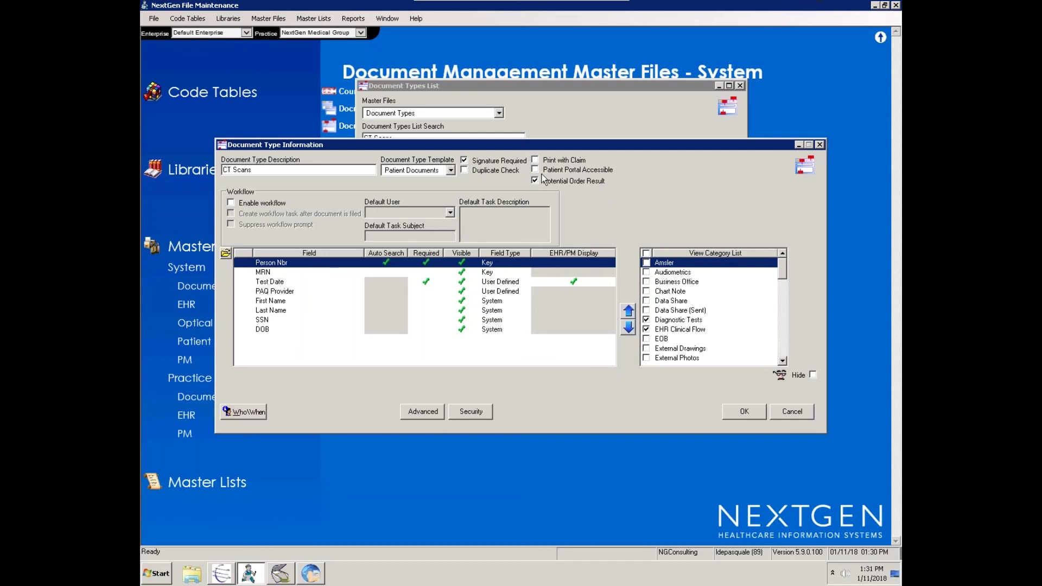
left_click(729, 412)
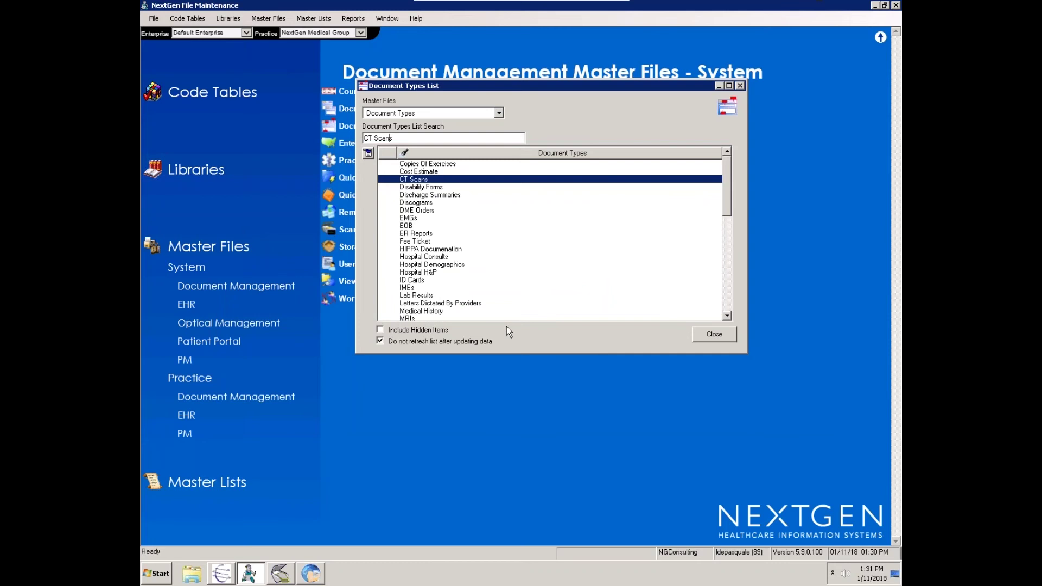
left_click(708, 336)
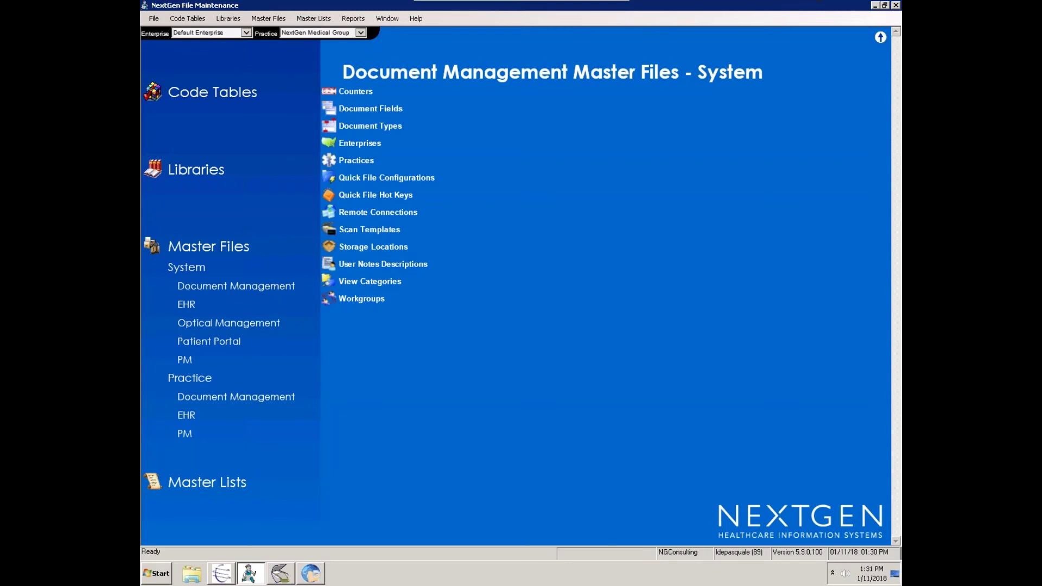
Switch to NextGen Document Management and acquire the chest image through Scan & File using the File Import profile.
left_click(282, 578)
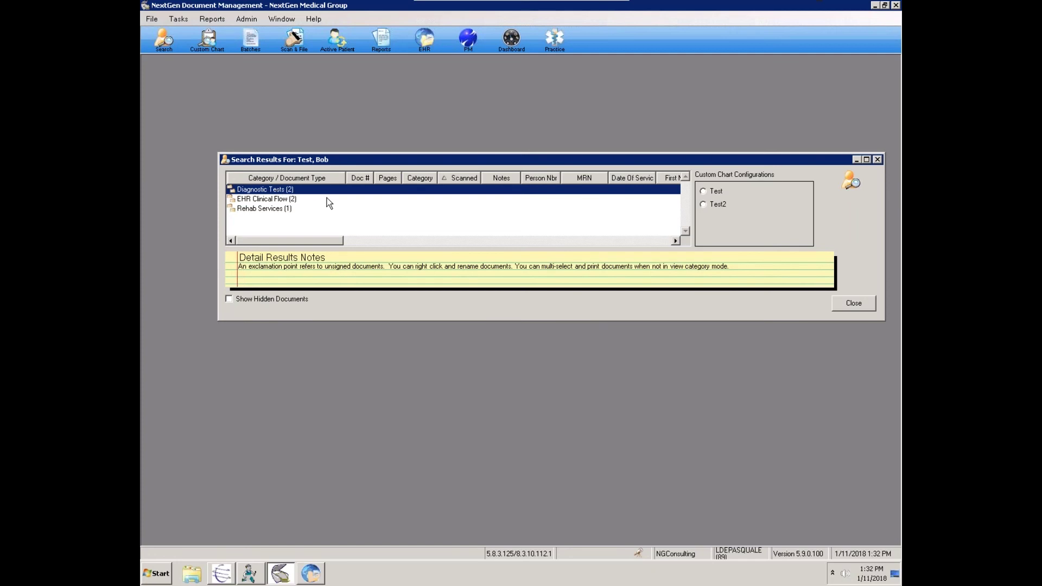
left_click(837, 302)
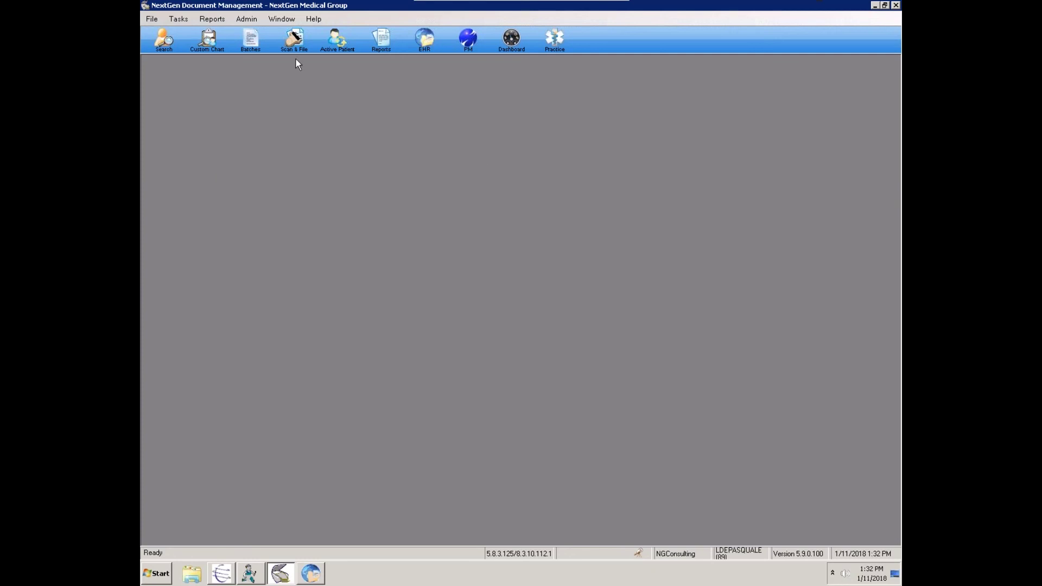
left_click(294, 42)
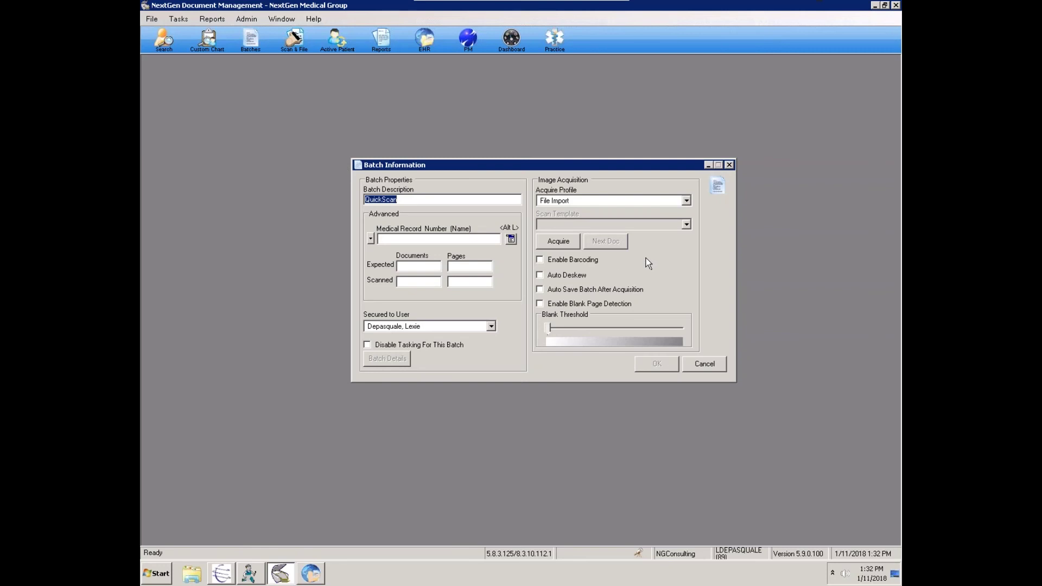
left_click(567, 244)
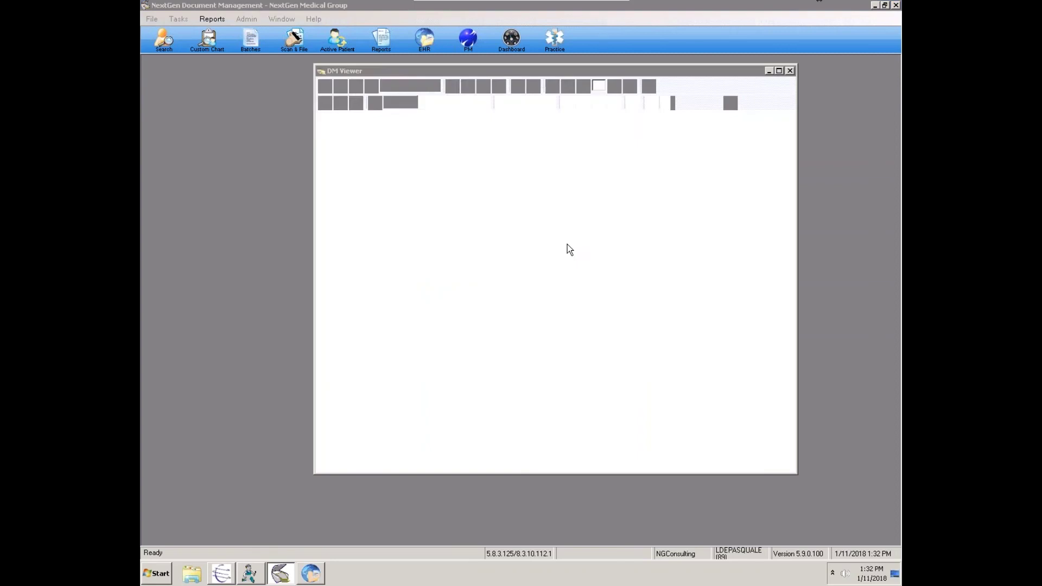
double_click(328, 143)
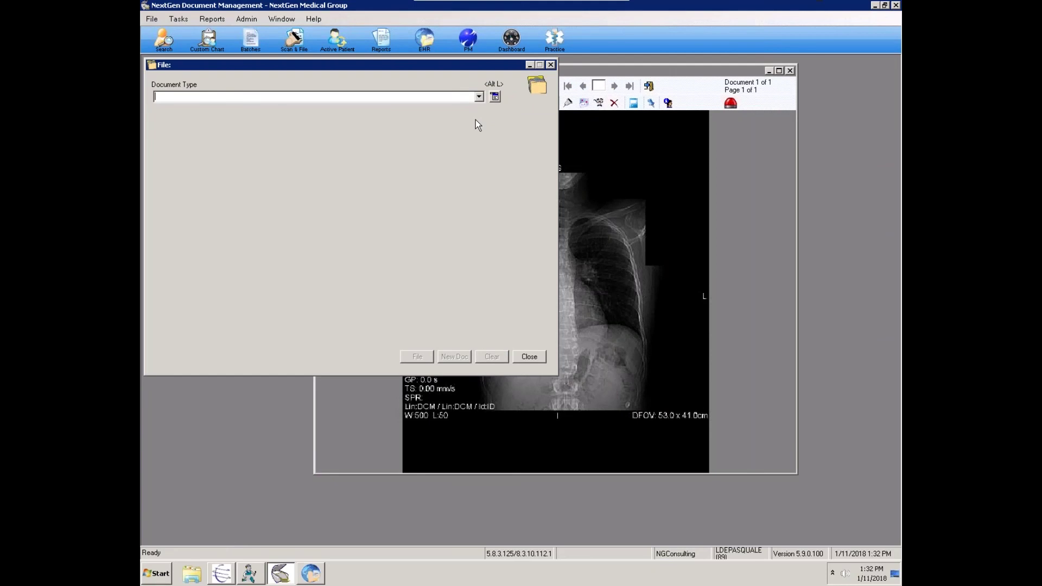
Index the image as an MRIs document for the previously accessed patient with test date 01/11/2018.
left_click(478, 97)
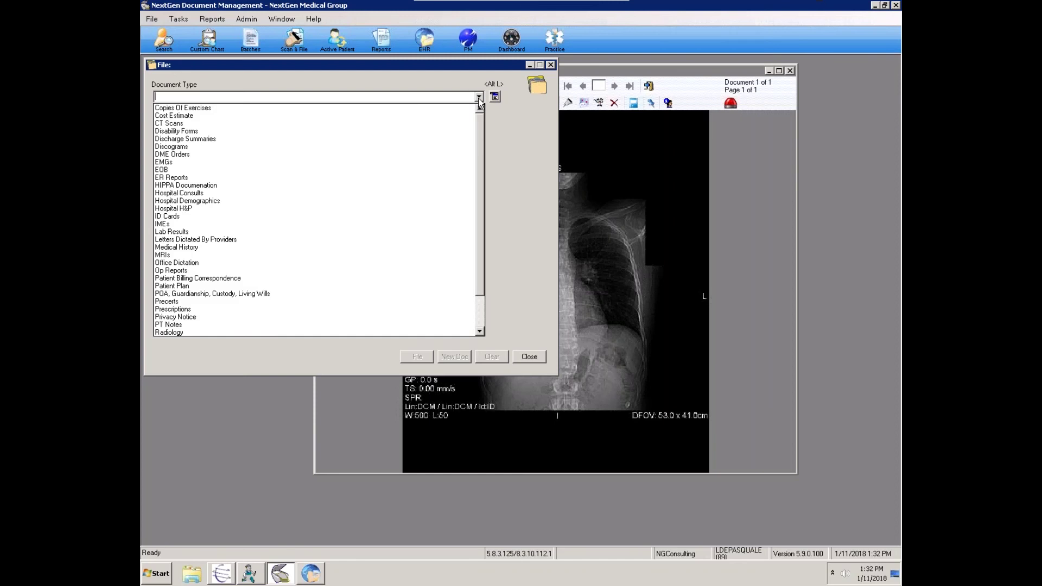
left_click(211, 255)
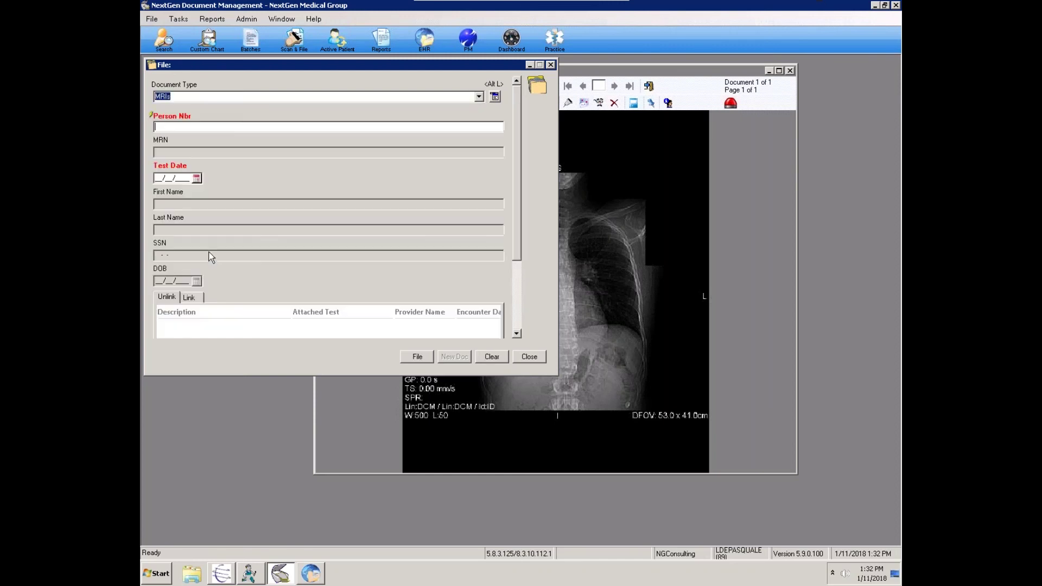
left_click(495, 97)
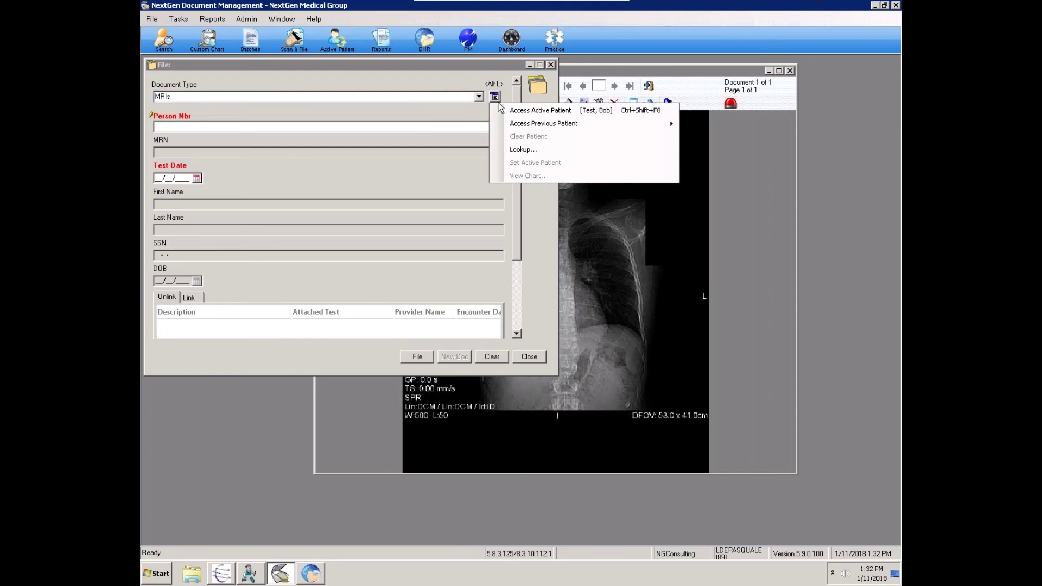
mouse_move(516, 126)
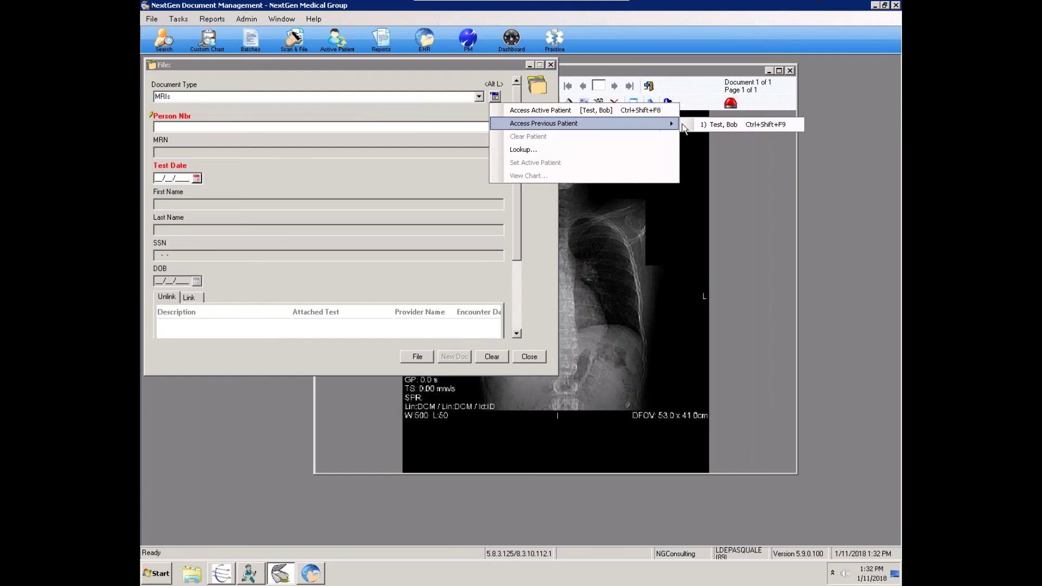
left_click(689, 127)
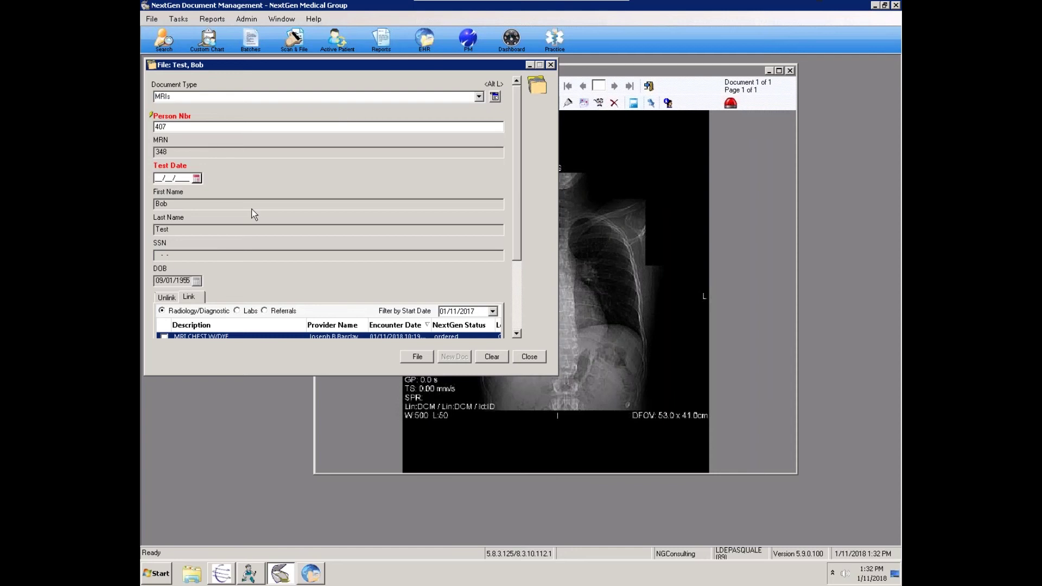
left_click(197, 178)
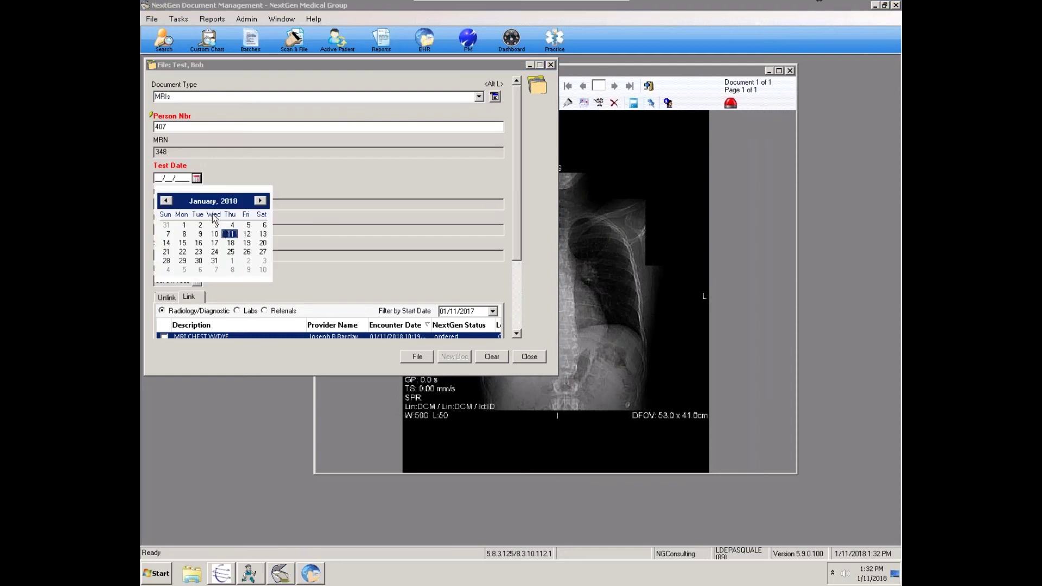
left_click(227, 232)
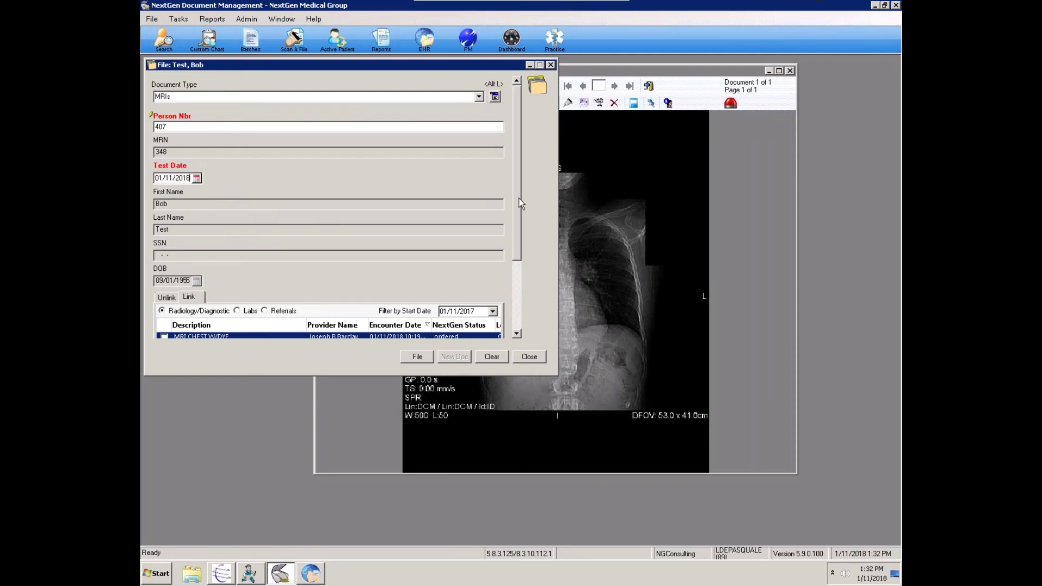
Link the image to the MRI CHEST W/DYE order with result status Final, complete the link, and file the document.
left_click_drag(519, 197, 518, 307)
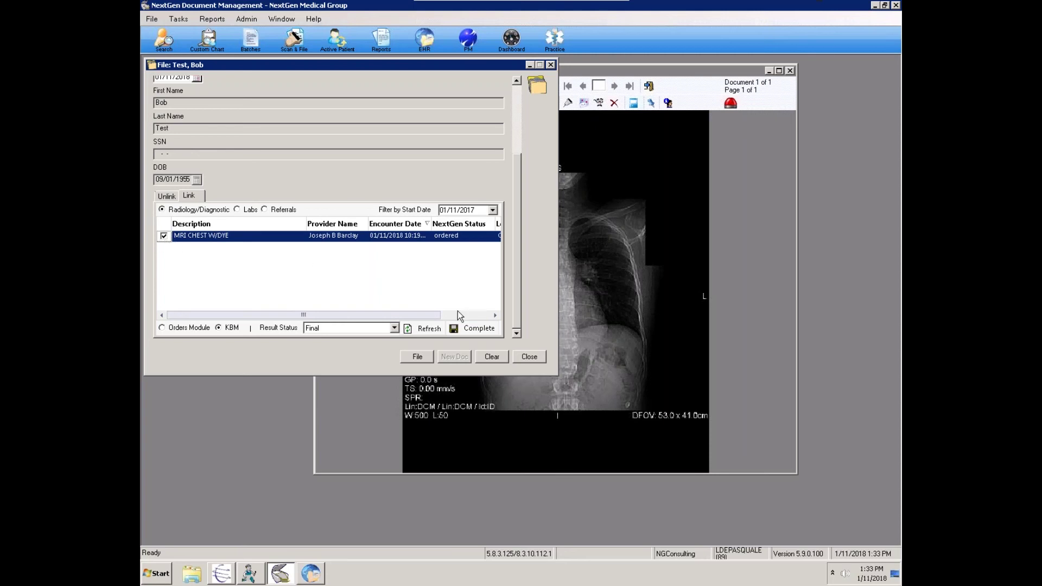
left_click(490, 329)
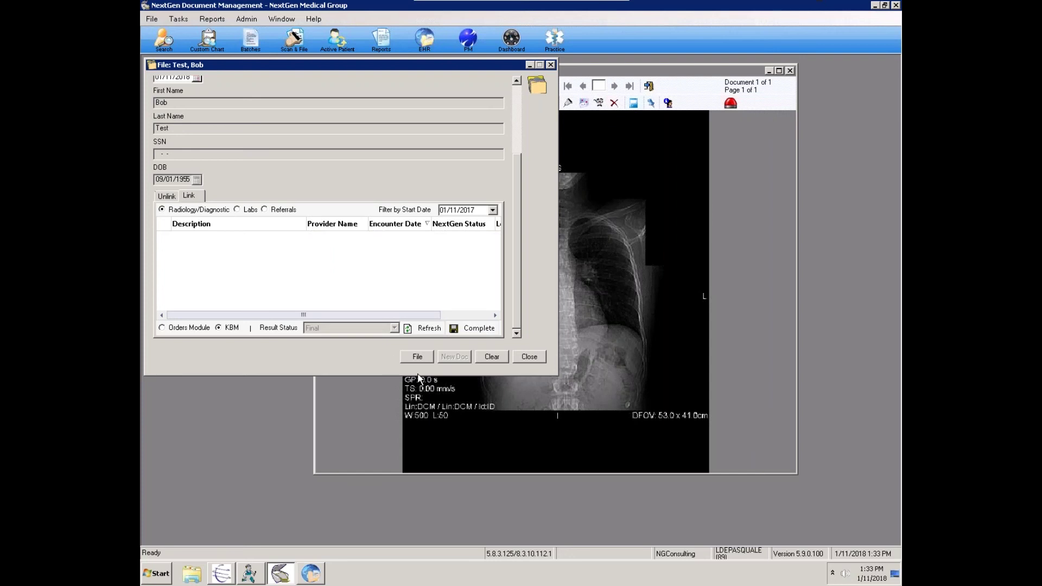
left_click(410, 356)
left_click(547, 322)
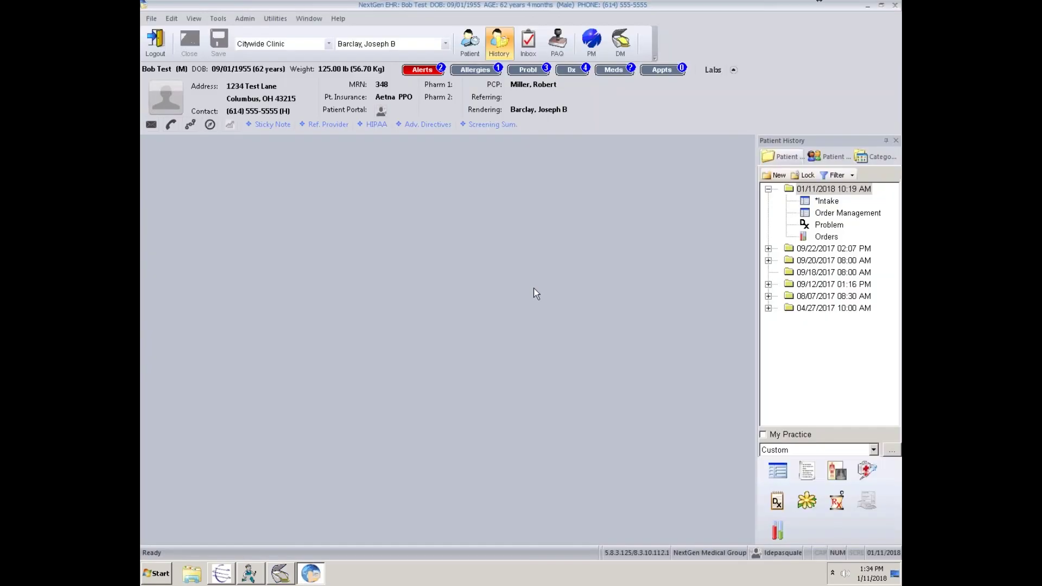
Examine the link and unlink options for the pending CT Scans document in the NextGen EHR Provider Approval Queue.
left_click(559, 45)
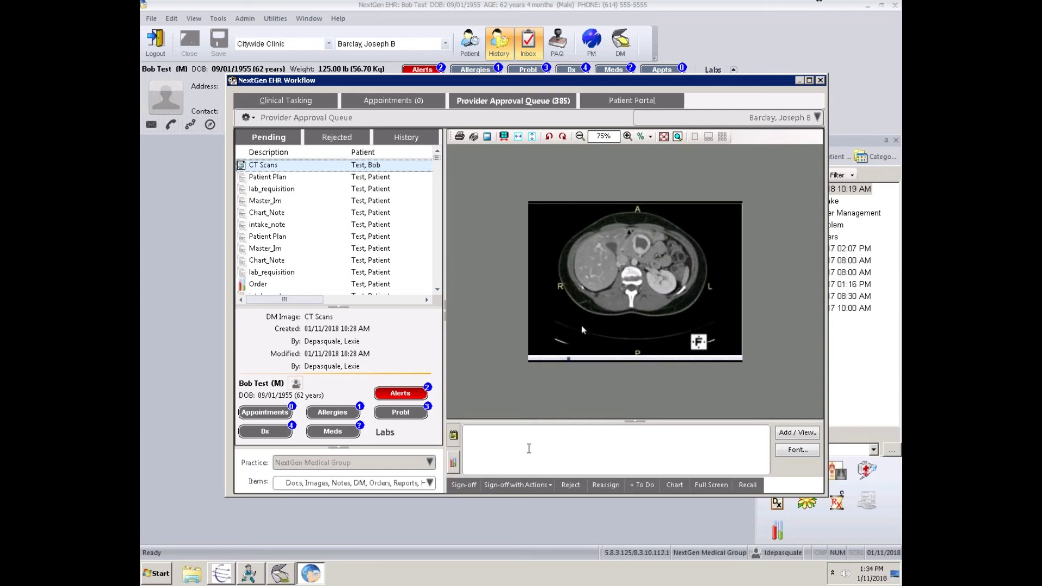
left_click(454, 463)
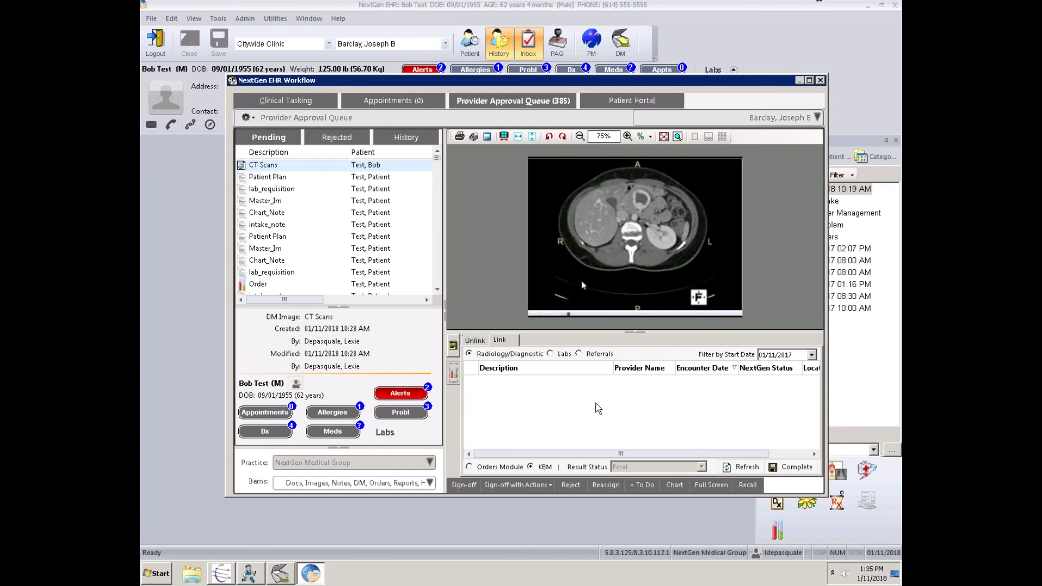
left_click(477, 342)
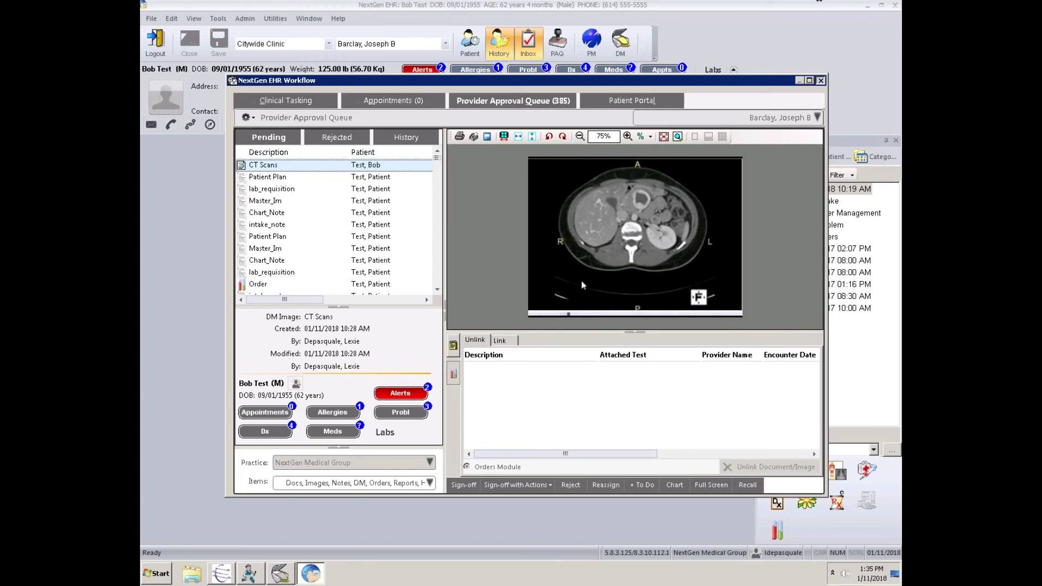
left_click(820, 81)
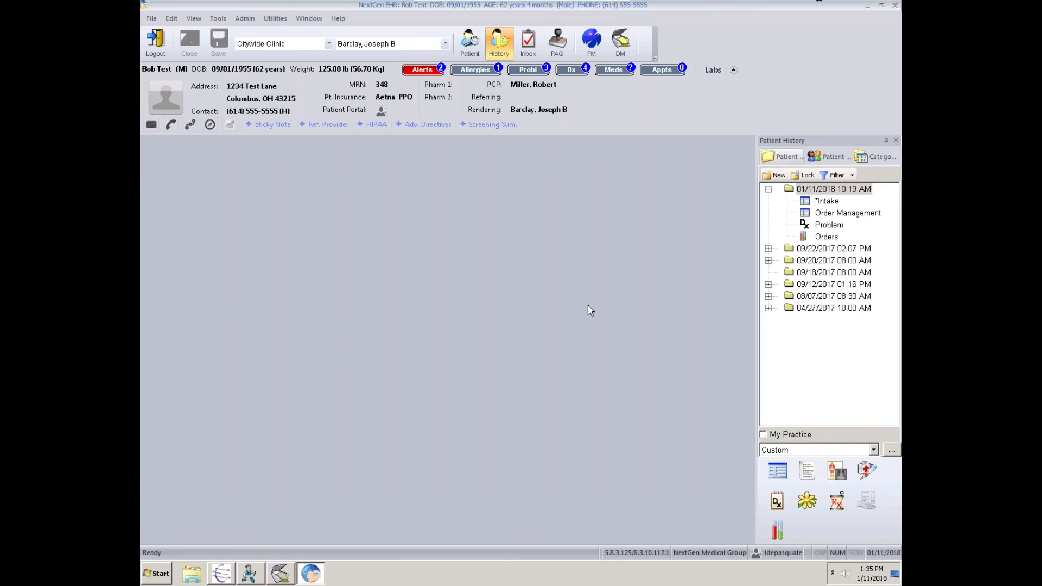
Review the 01/11/2018 encounter's Order Management list and view the Bladder X-ray (Cystogram) order's linked image in full screen.
left_click(871, 213)
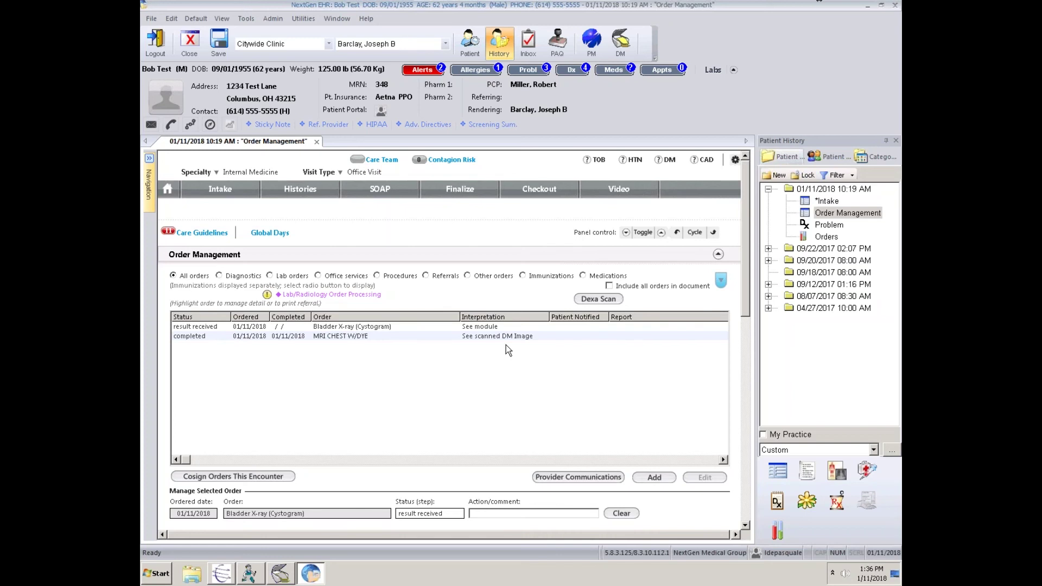
left_click(828, 237)
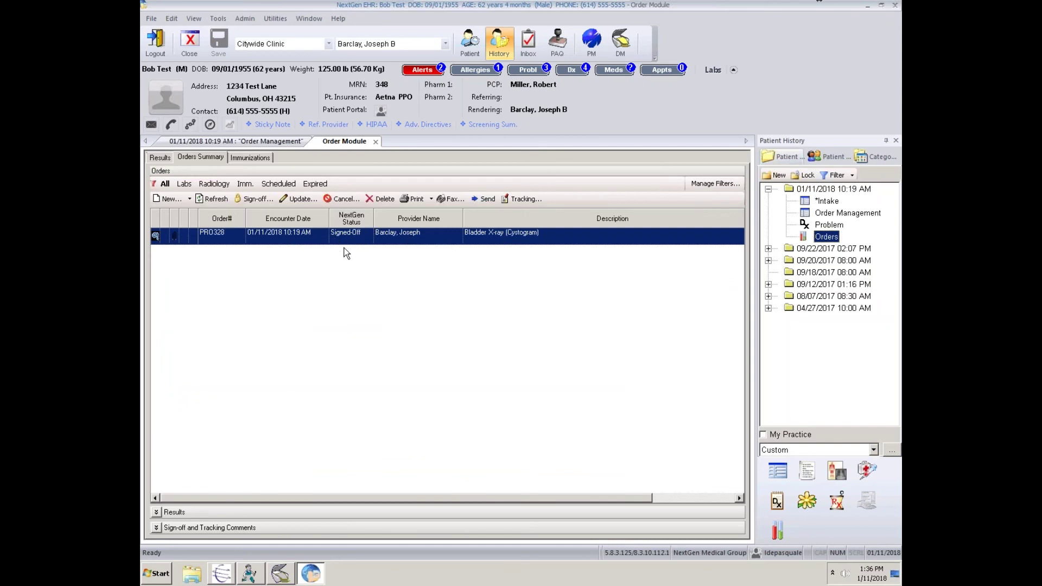
left_click(174, 237)
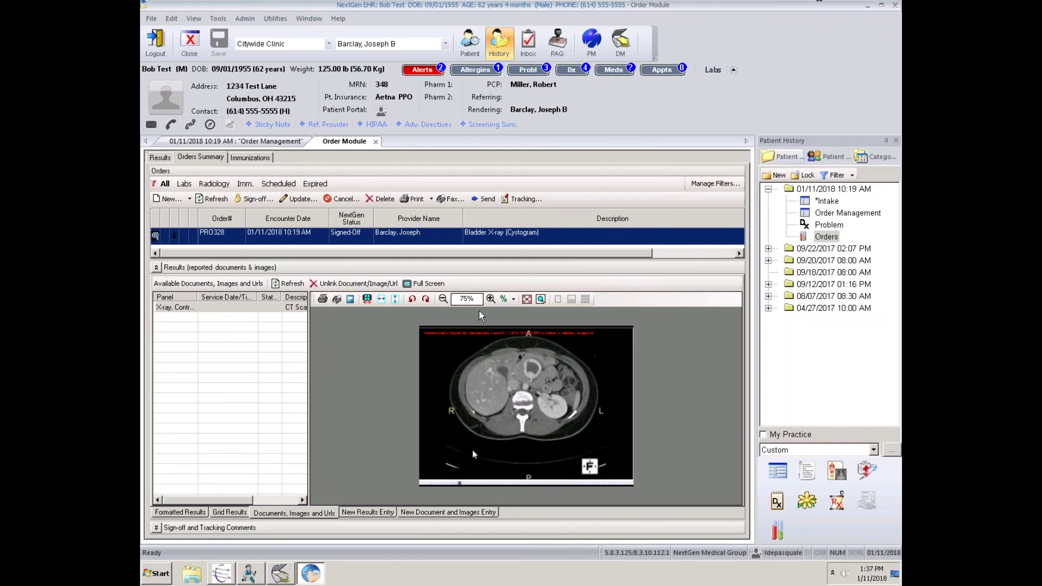
left_click(433, 291)
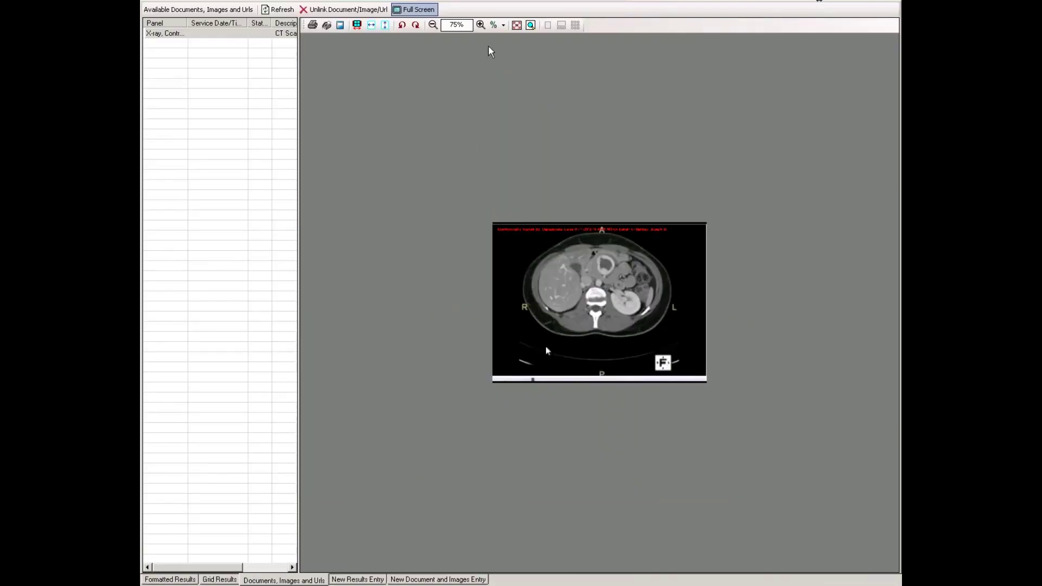
left_click(428, 12)
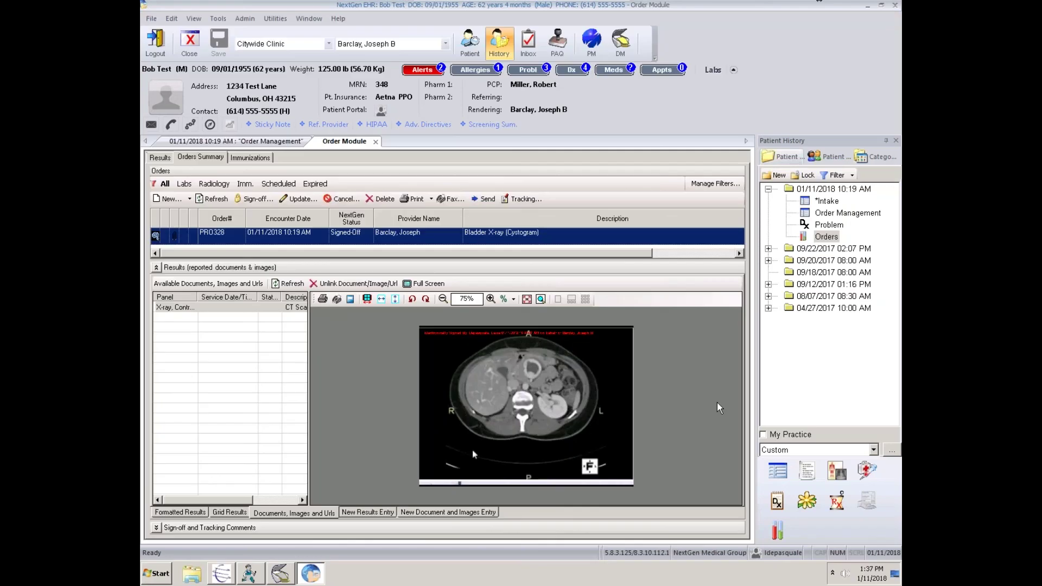
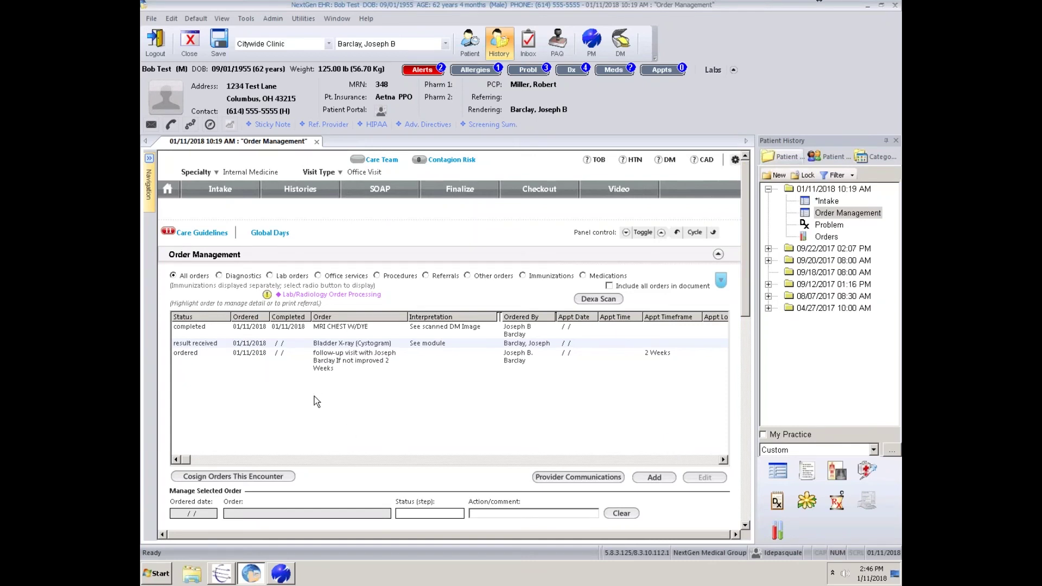
Select the 2-week follow-up visit order, switch to NextGen PM, and start a 01/22/2018 8:30 AM appointment for the previously accessed patient.
left_click(348, 367)
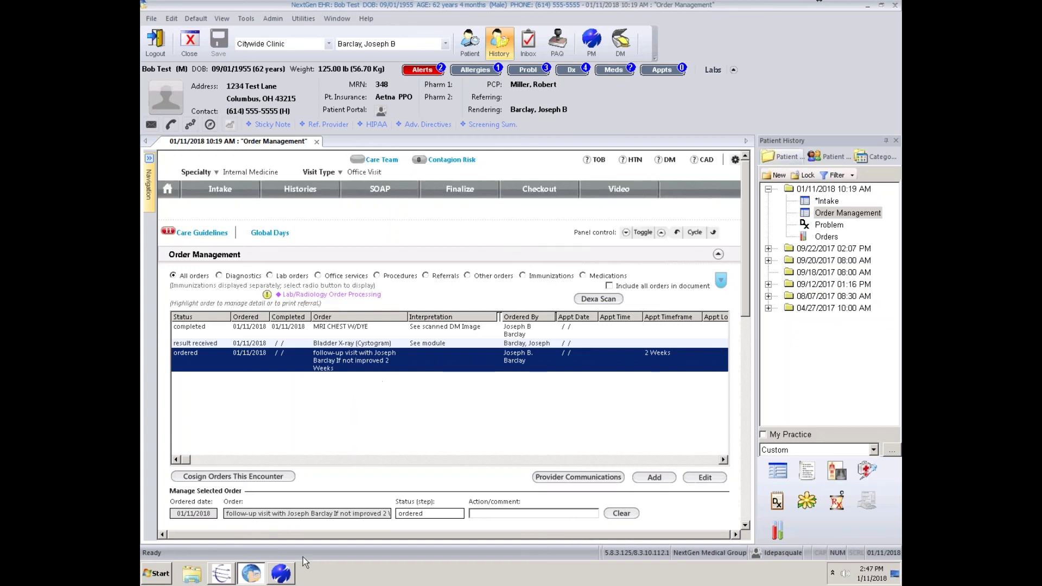
key("alt+Tab")
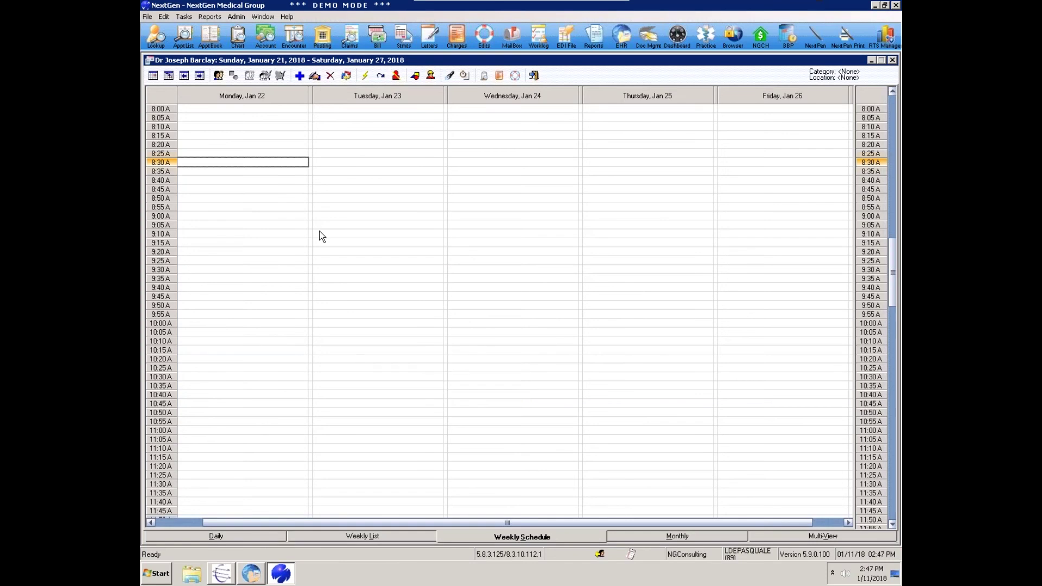
double_click(231, 167)
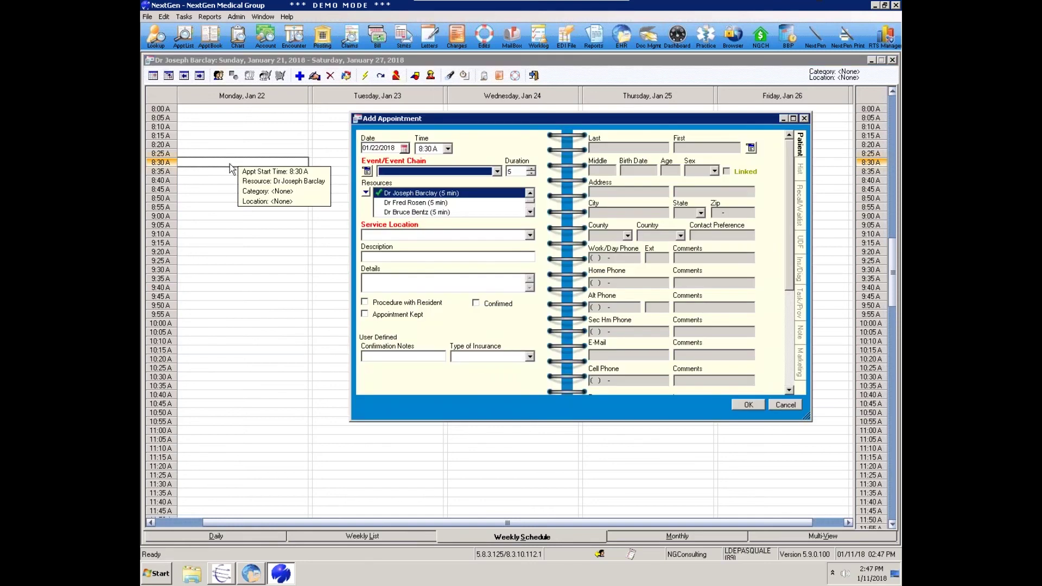
left_click(750, 149)
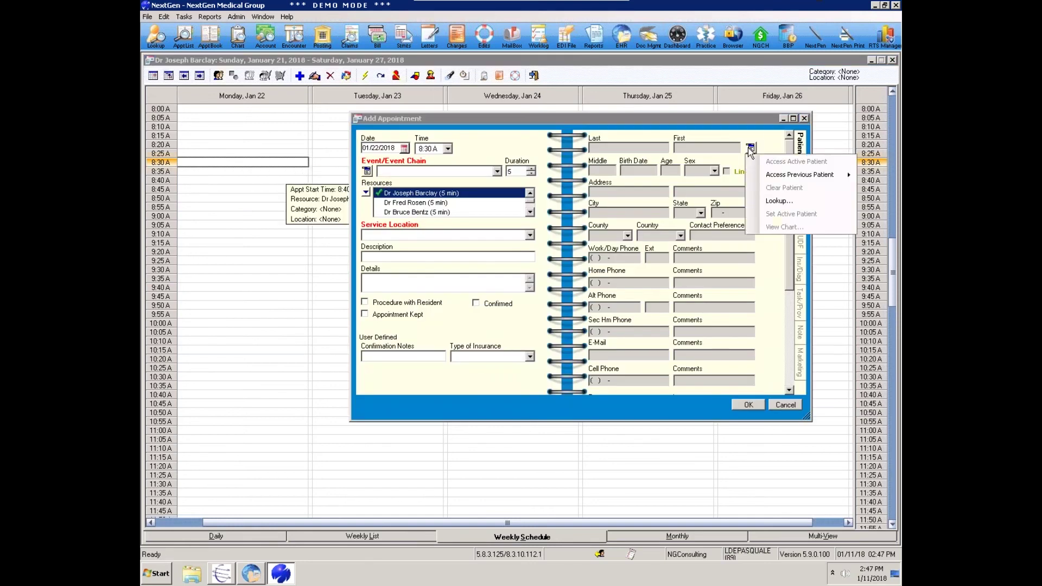
mouse_move(765, 178)
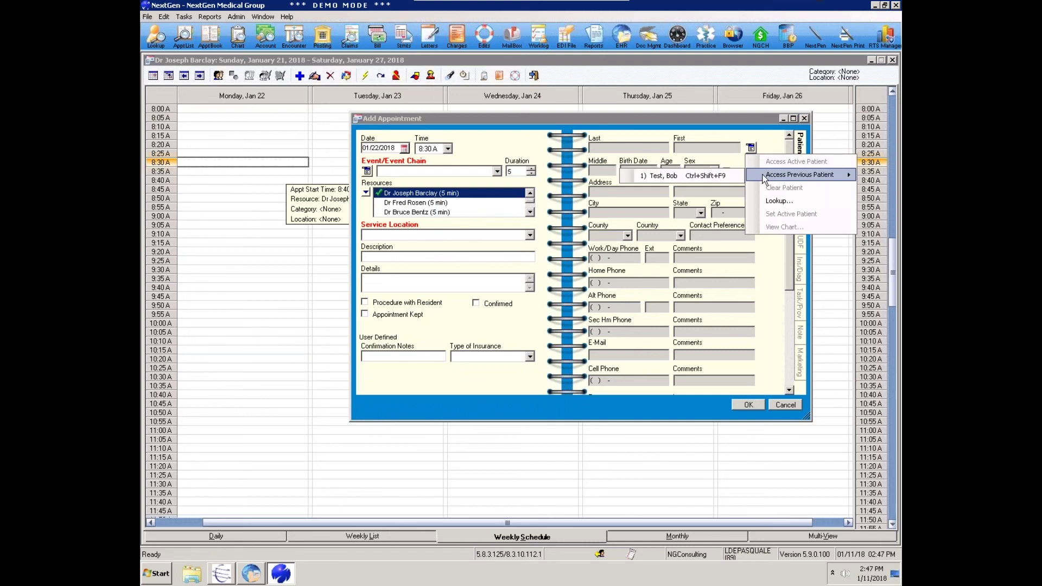
left_click(733, 173)
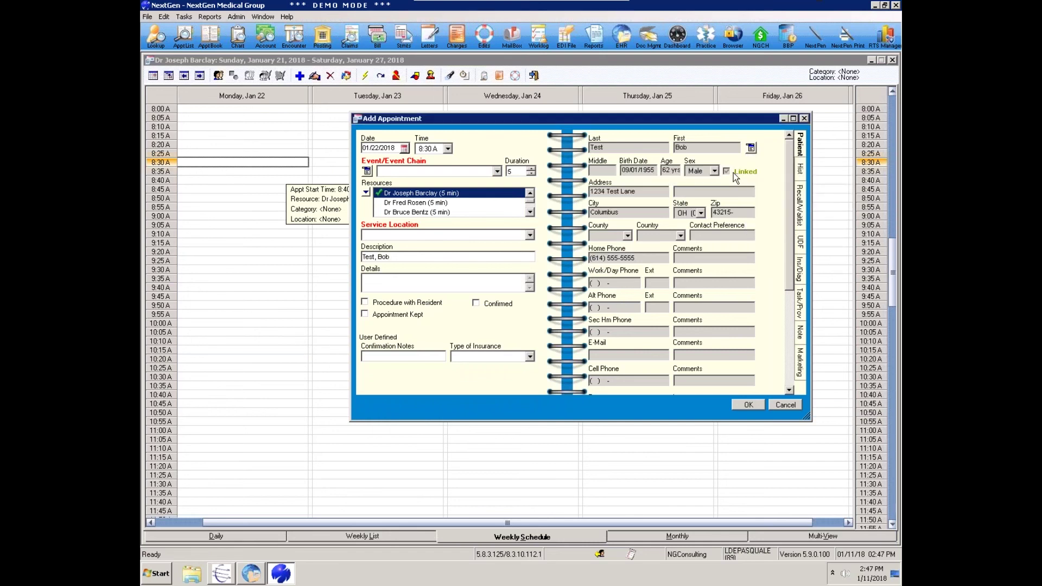
View the patient's recalls and follow-ups, and set the appointment's event to Office Visit and service location to Citywide Clinic.
left_click(802, 216)
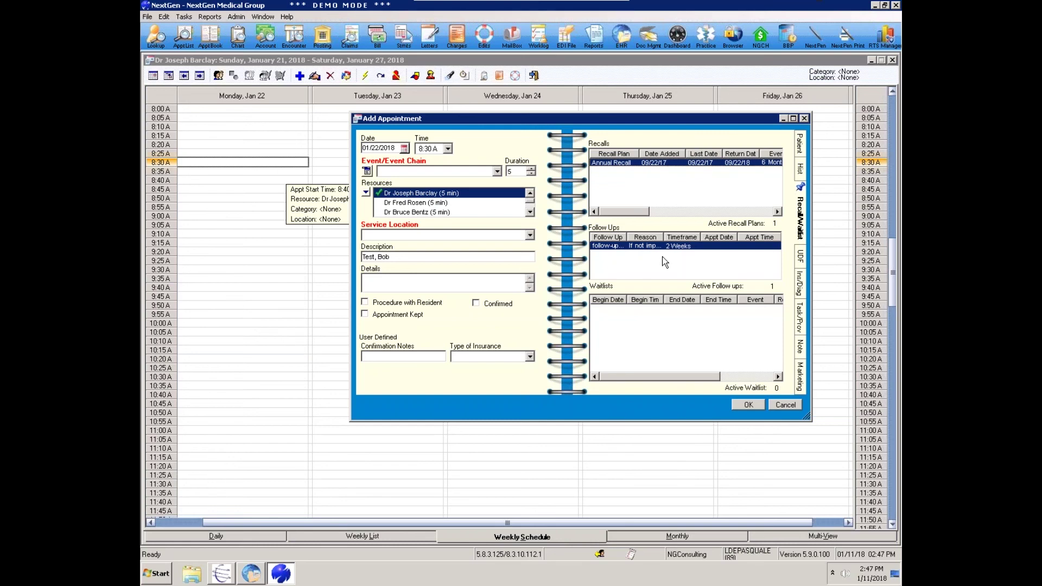
left_click(496, 172)
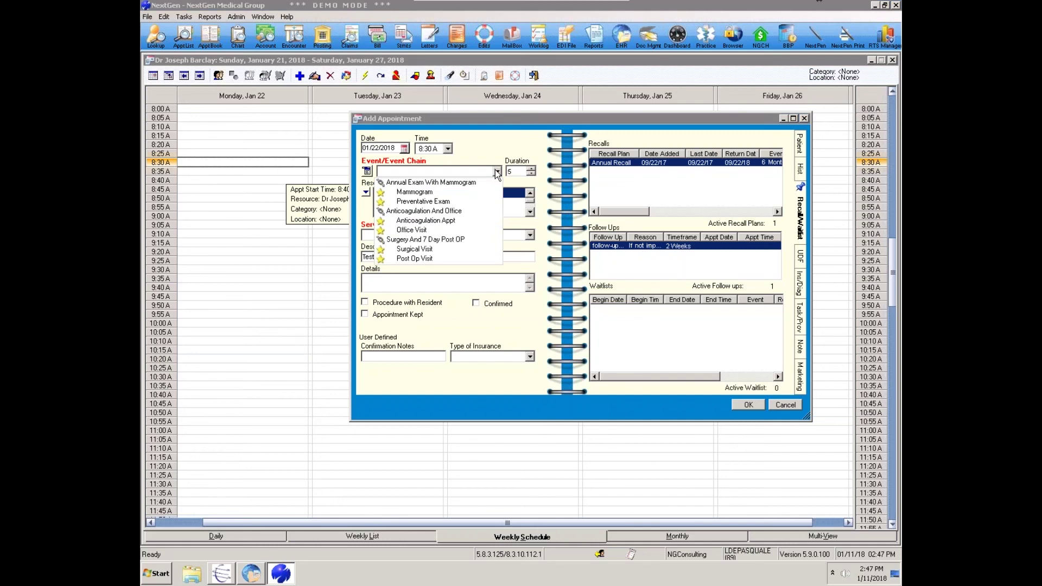
left_click(463, 233)
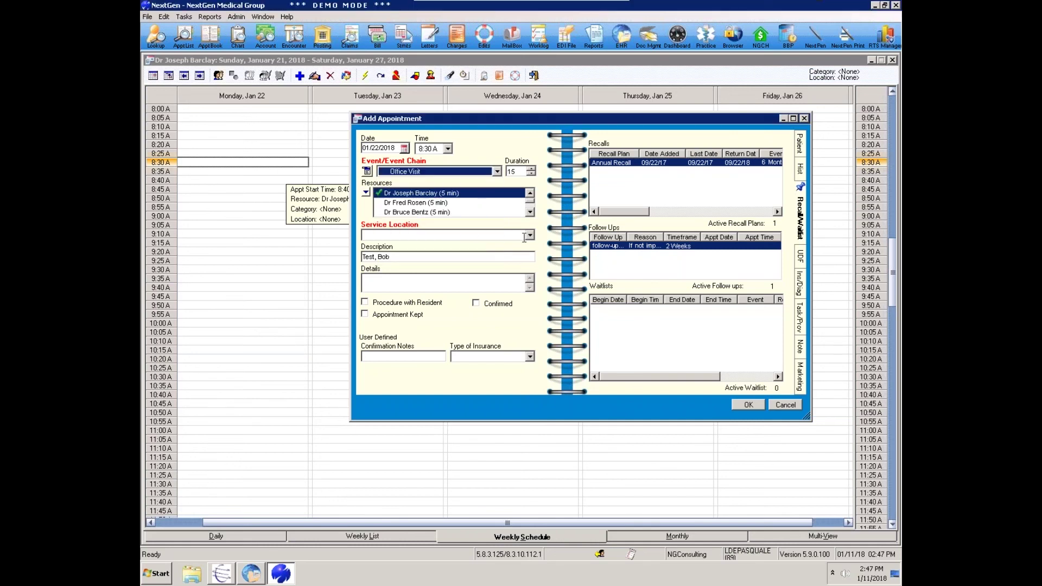
left_click(523, 235)
left_click(492, 264)
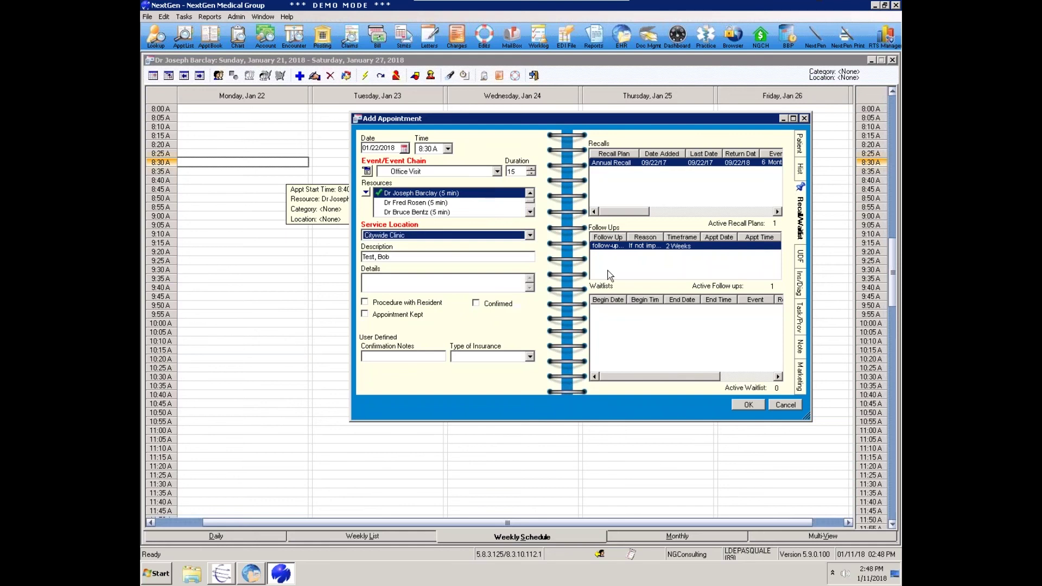
Check the follow-up entry's option to update KBM with the PM appointment date, and save the new appointment.
right_click(640, 245)
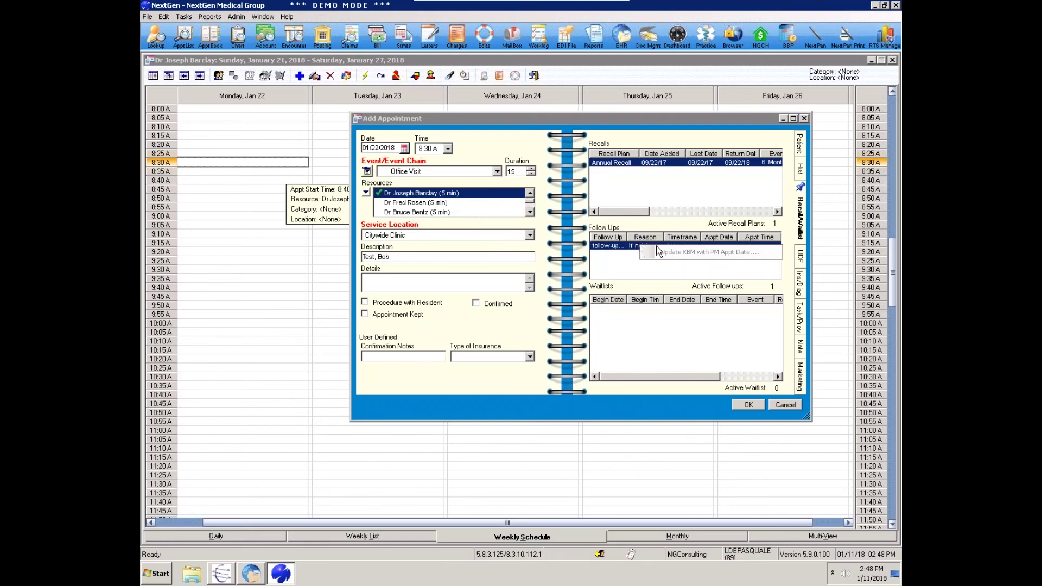
left_click(756, 265)
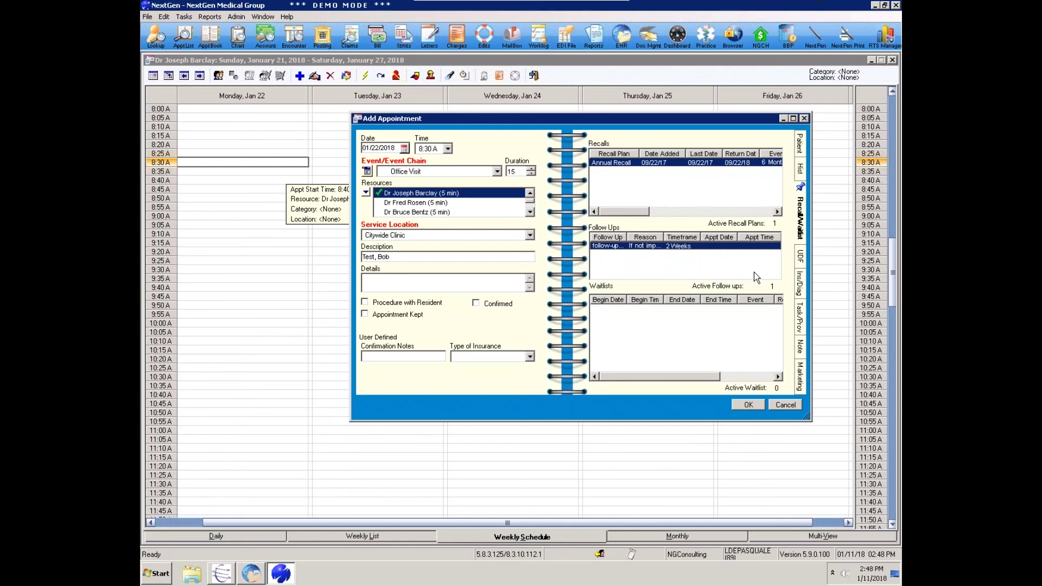
left_click(747, 404)
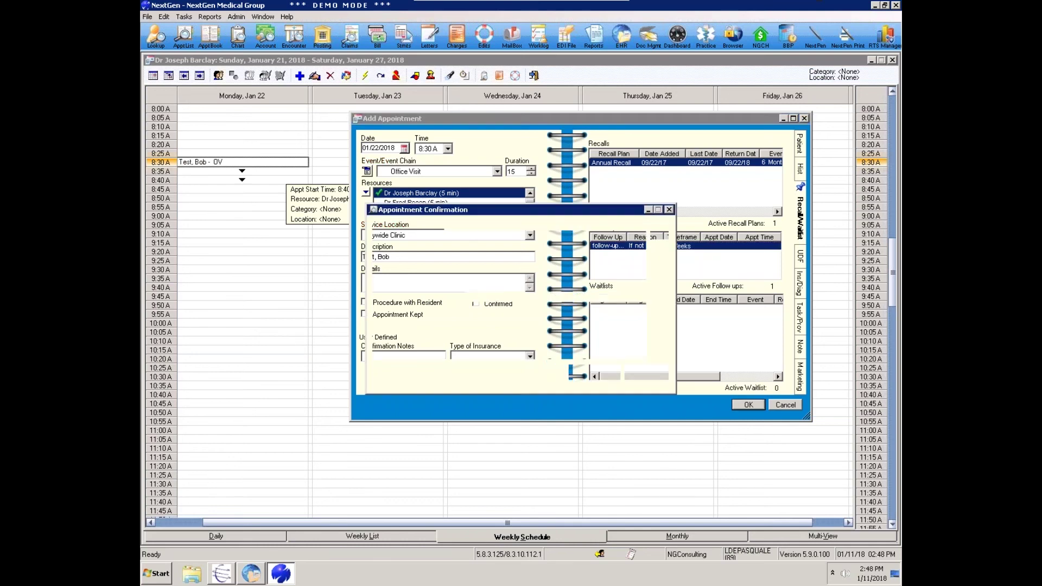
left_click(662, 376)
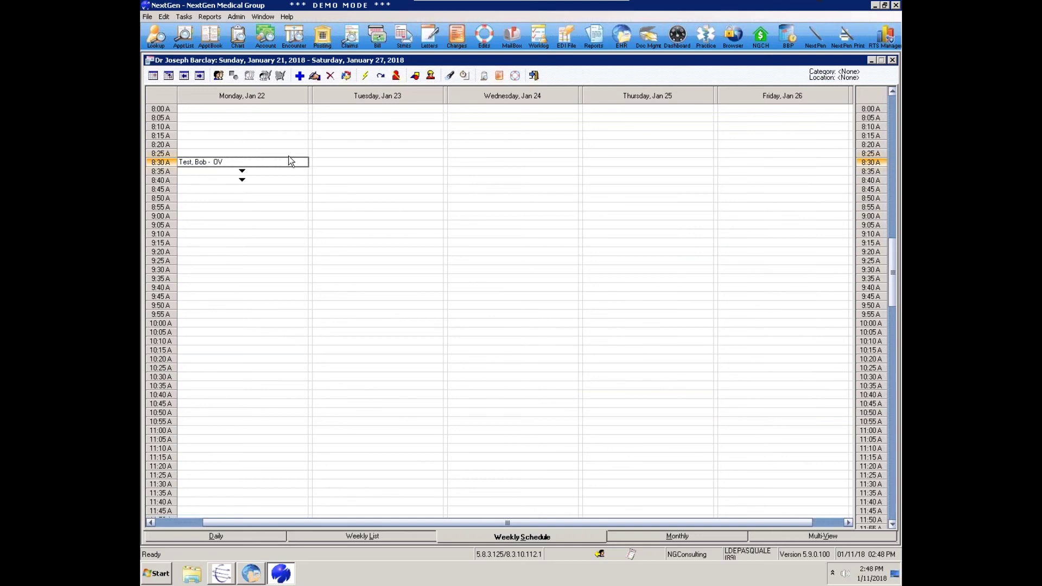
Reopen the Monday, January 22 8:30 AM appointment, update KBM with its PM appointment date for the follow-up entry, and save it.
mouse_move(274, 166)
double_click(271, 162)
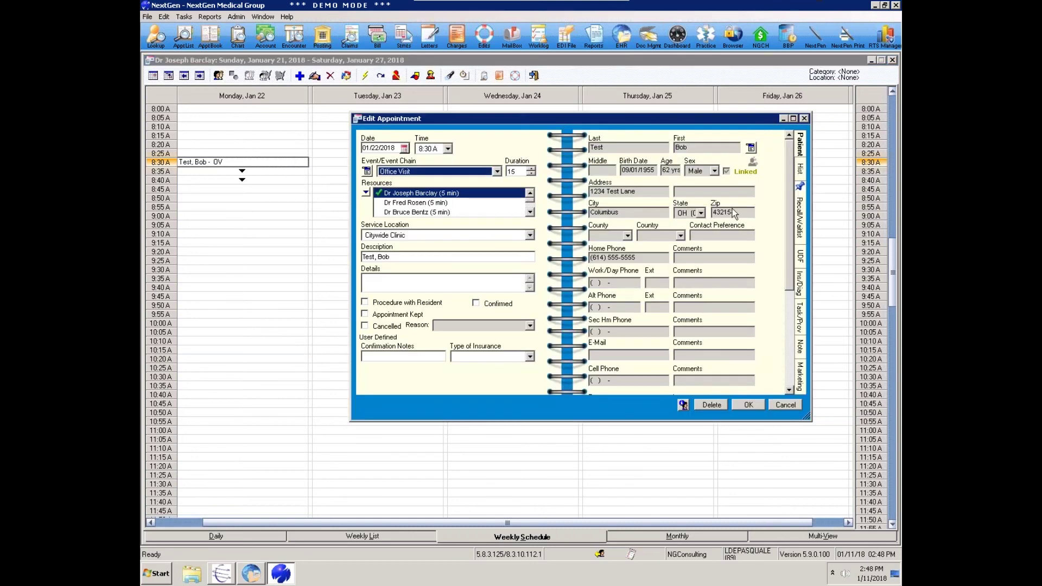
left_click(802, 222)
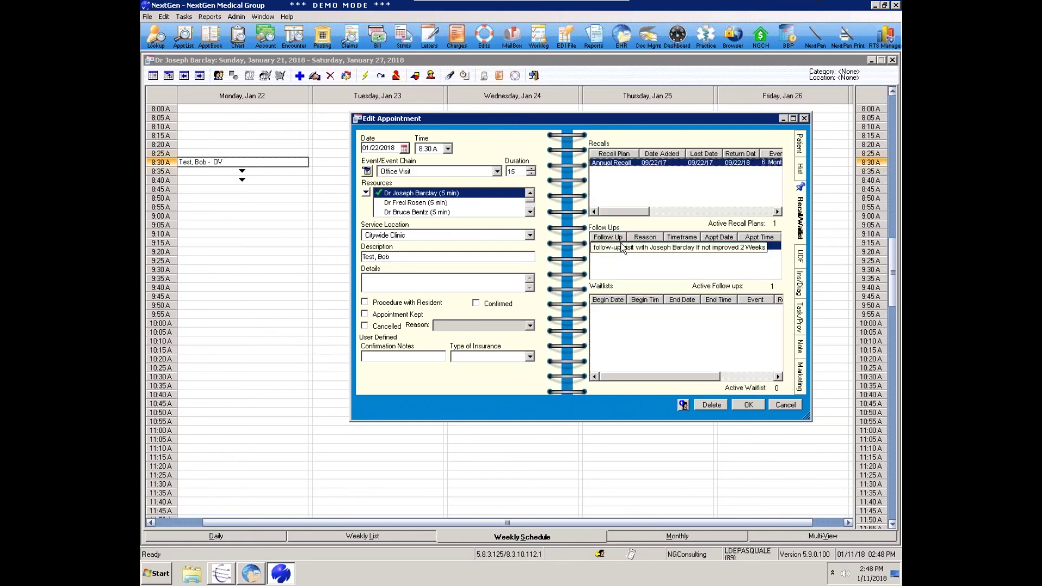
right_click(623, 250)
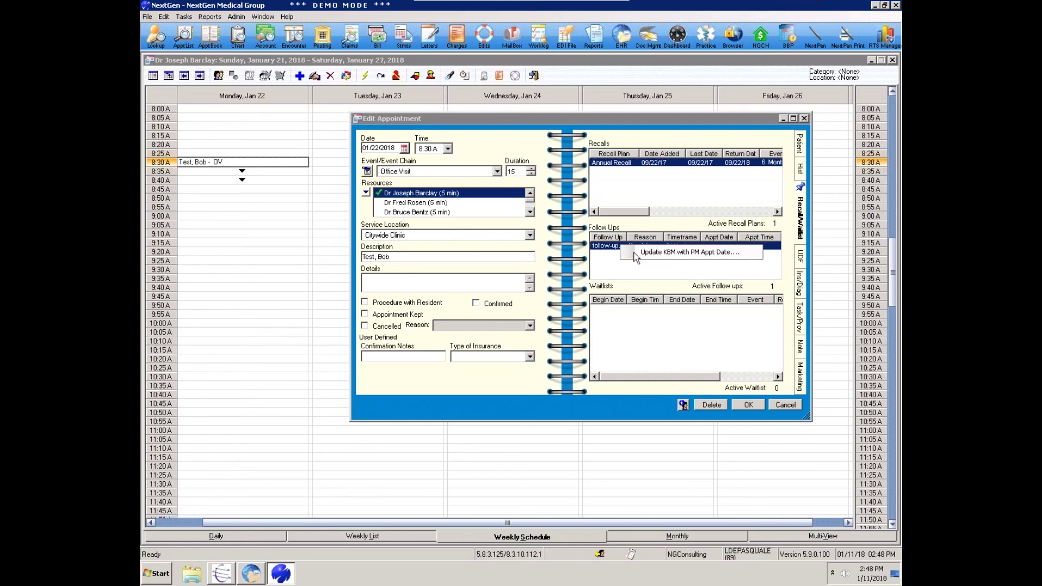
left_click(749, 252)
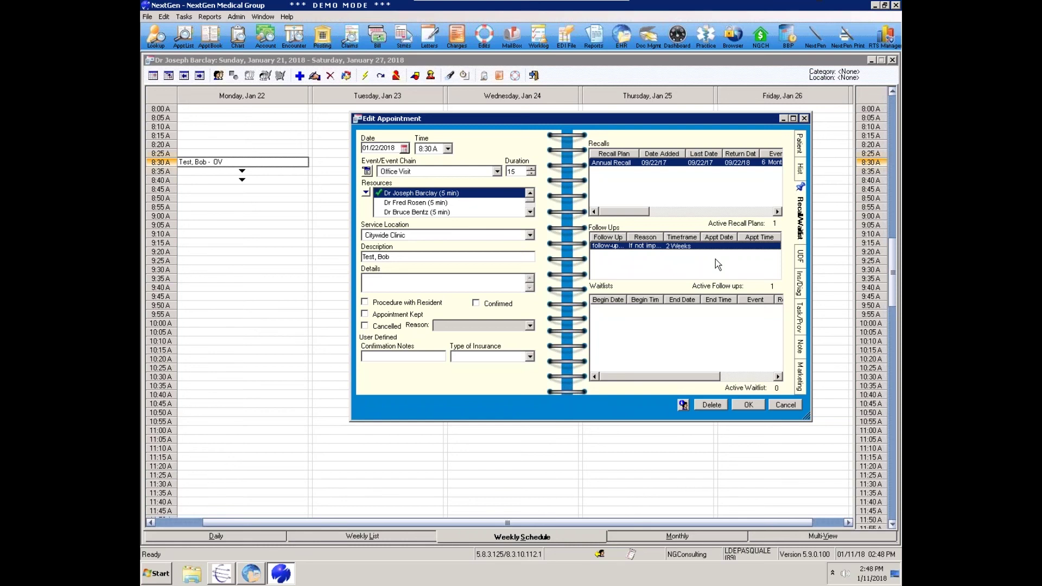
left_click(749, 406)
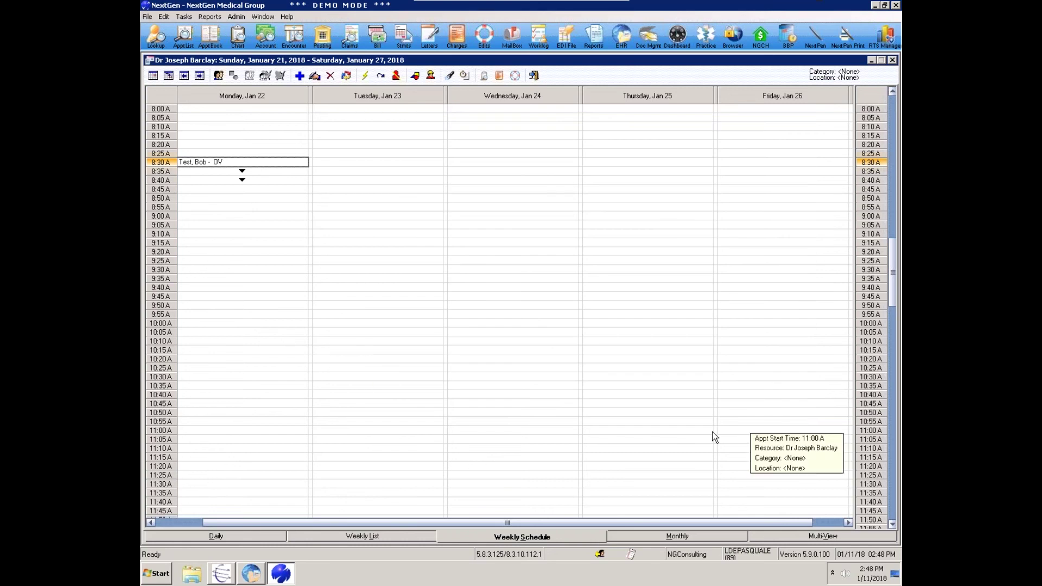
Switch to NextGen EHR, reload the 01/11/2018 encounter's Order Management, and examine the follow-up order's status and appointment date and time.
left_click(263, 574)
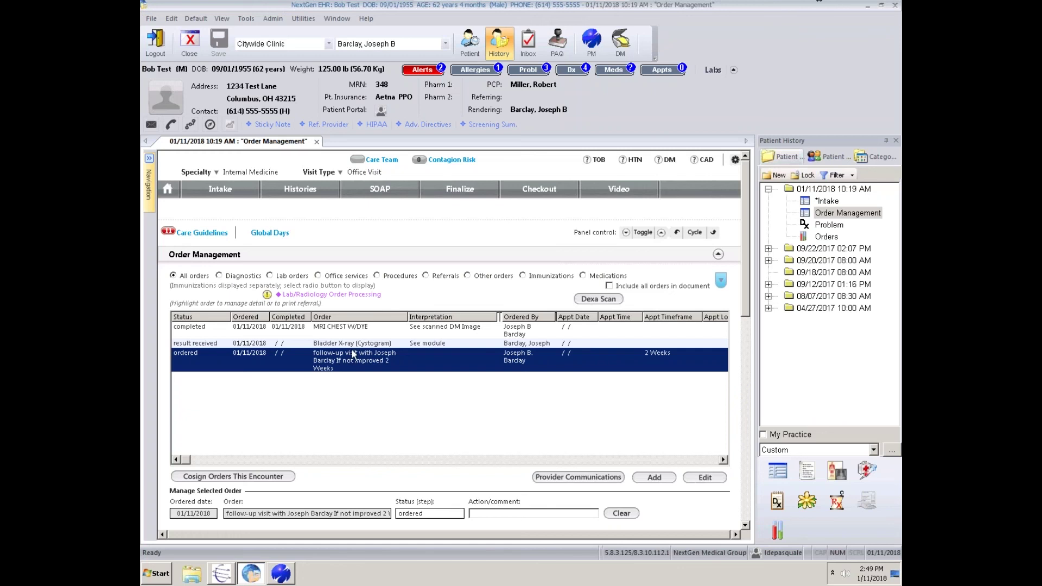
left_click(317, 141)
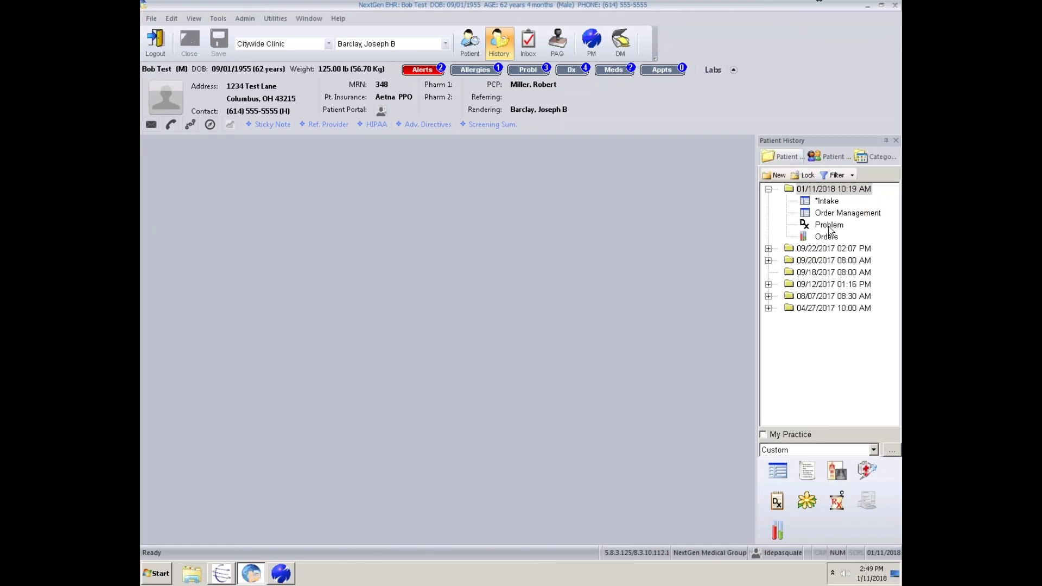
double_click(840, 214)
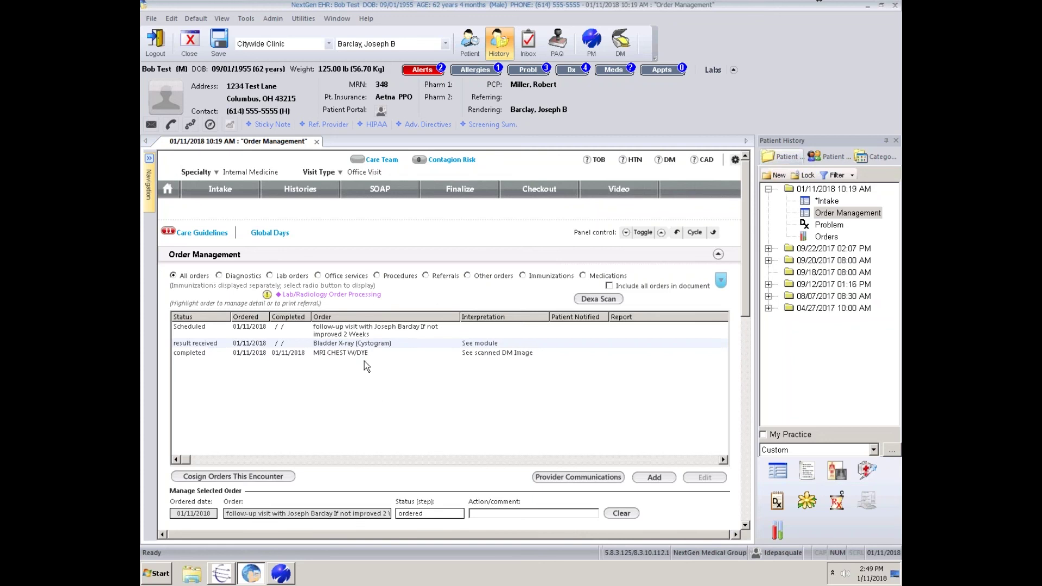
left_click(363, 334)
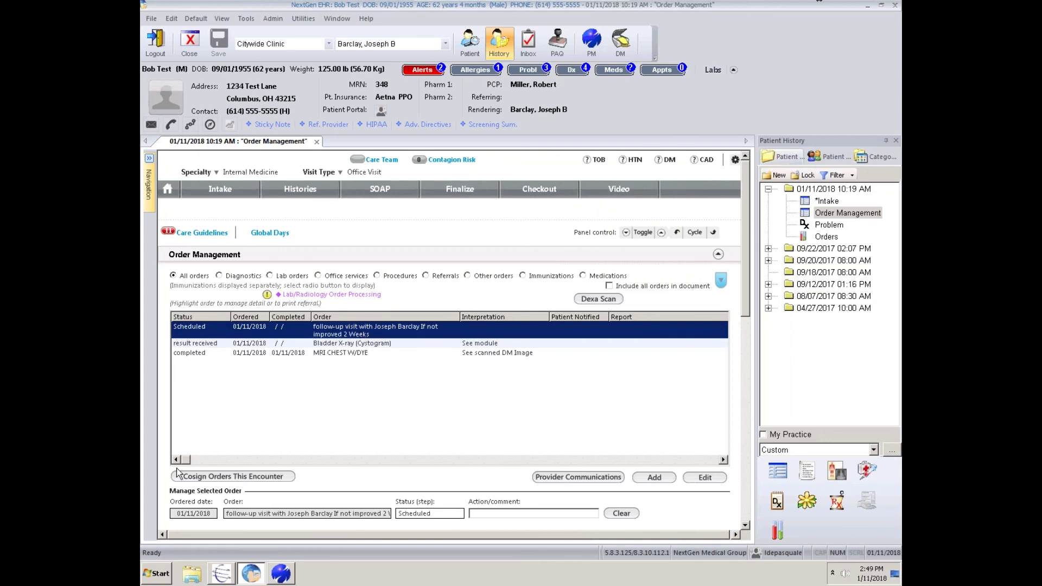
left_click_drag(187, 459, 414, 465)
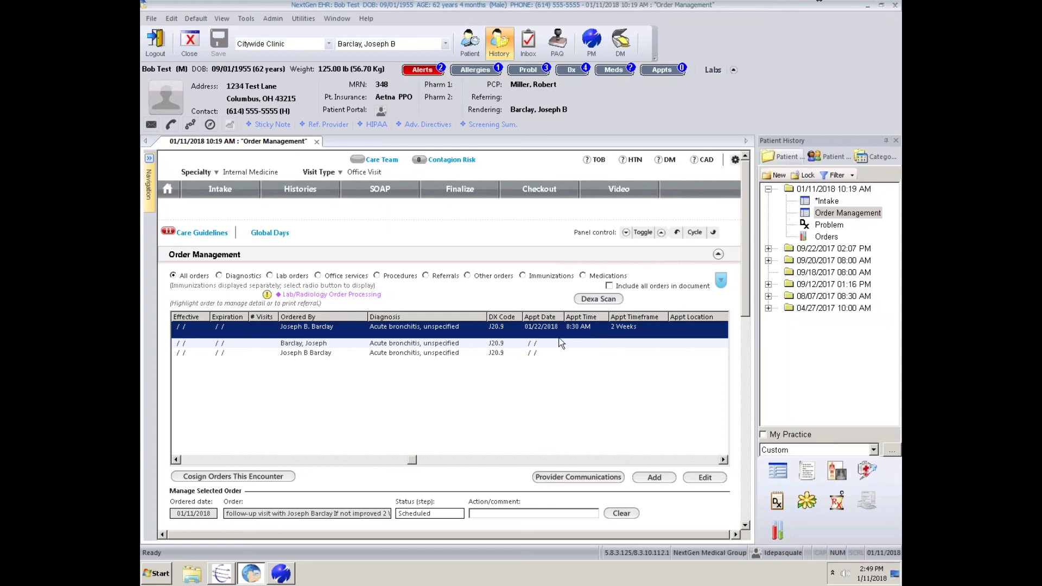
Switch to NextGen PM and examine the follow-up's appointment date and time in the January 22 8:30 AM appointment.
left_click(287, 579)
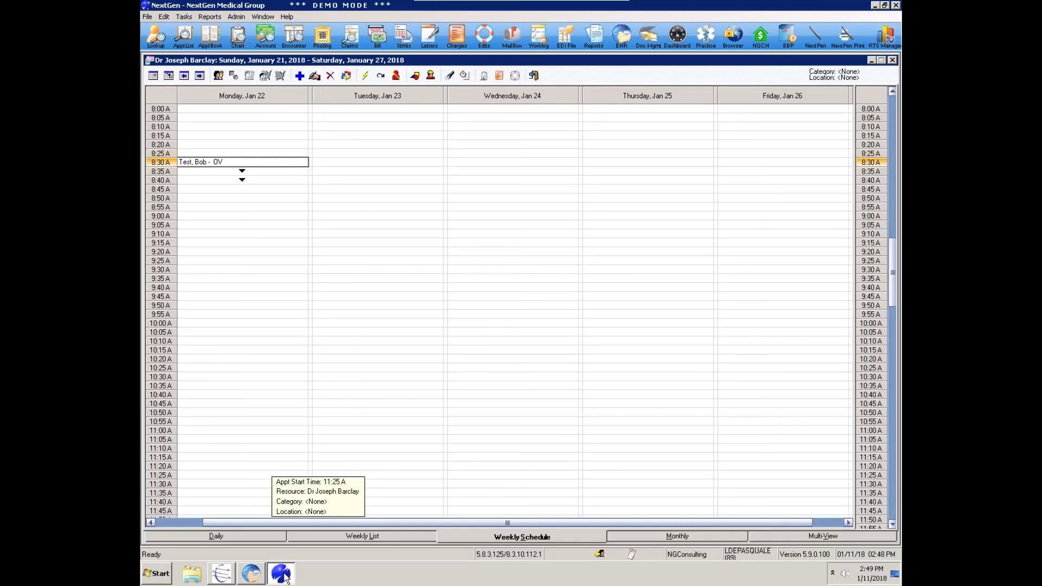
double_click(252, 164)
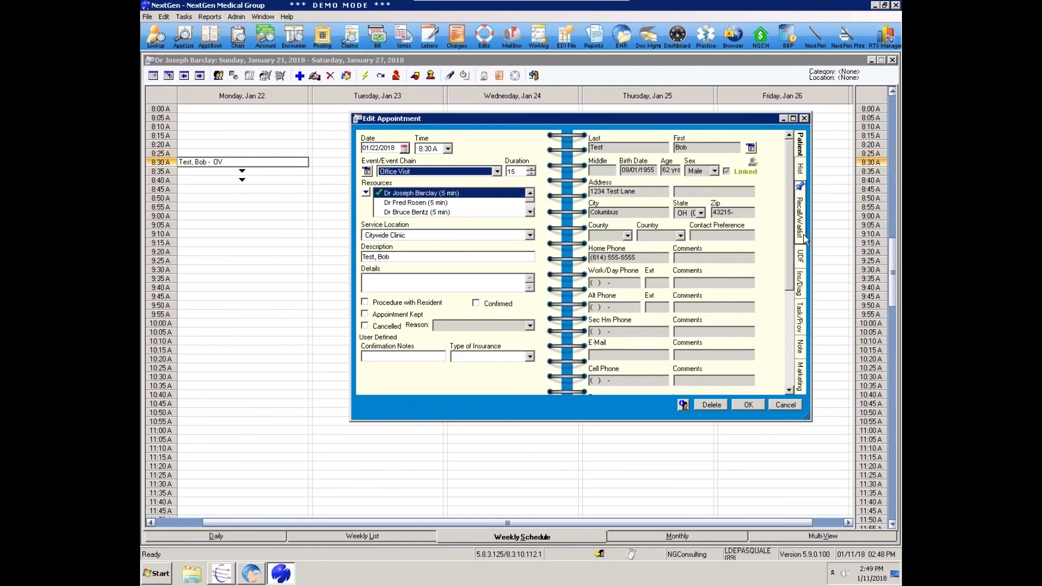
left_click(802, 233)
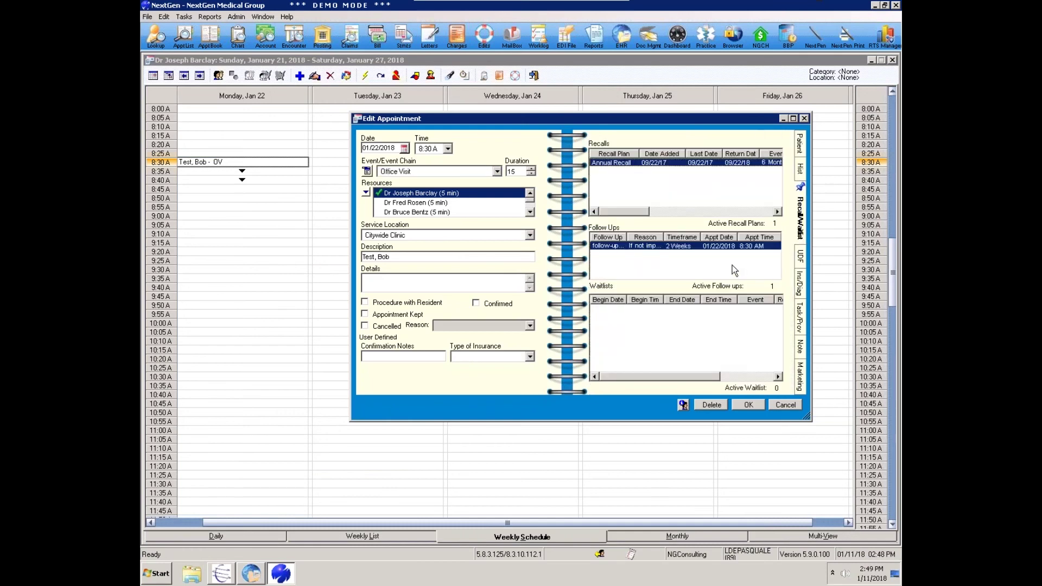